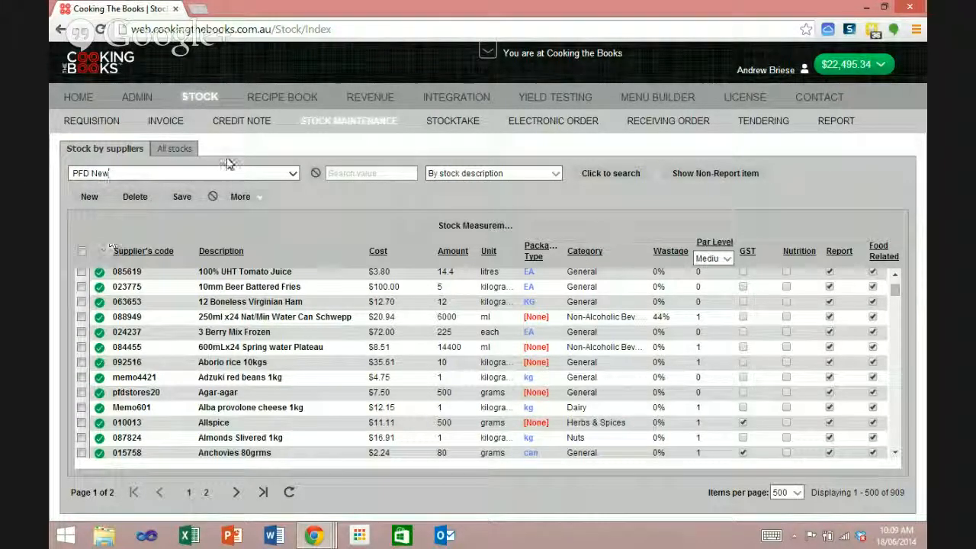
- Open the stocktake dated 01/02/2014 for editing and show only its Dairy items
left_click(438, 126)
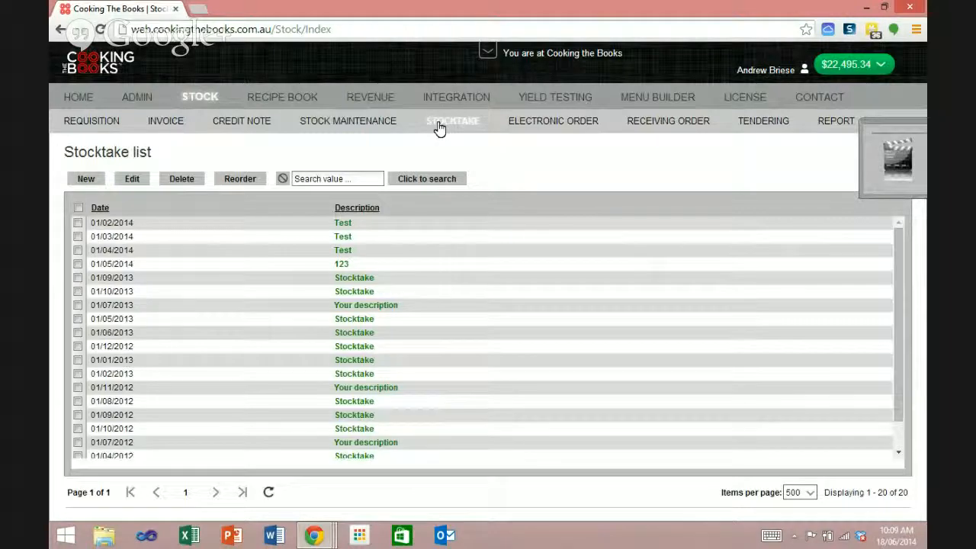
left_click(79, 223)
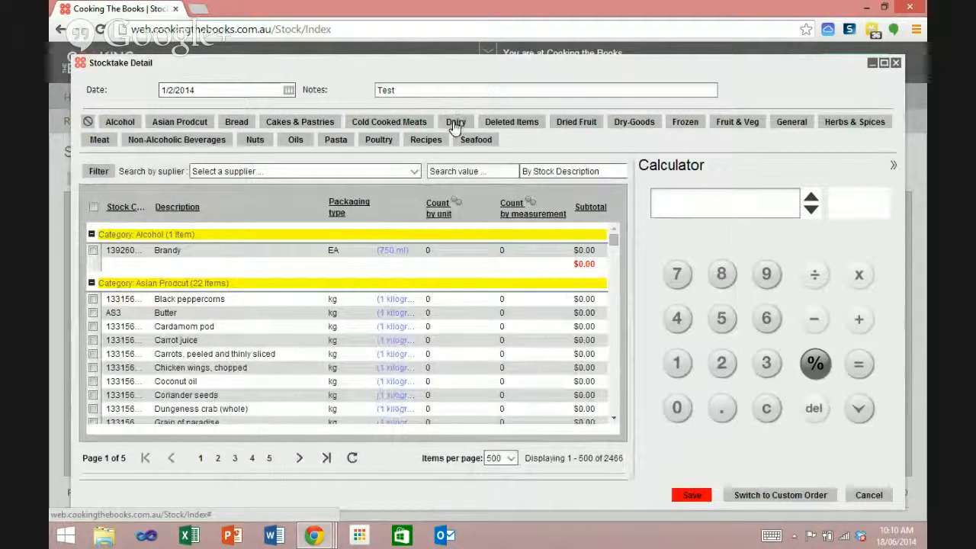
left_click(455, 123)
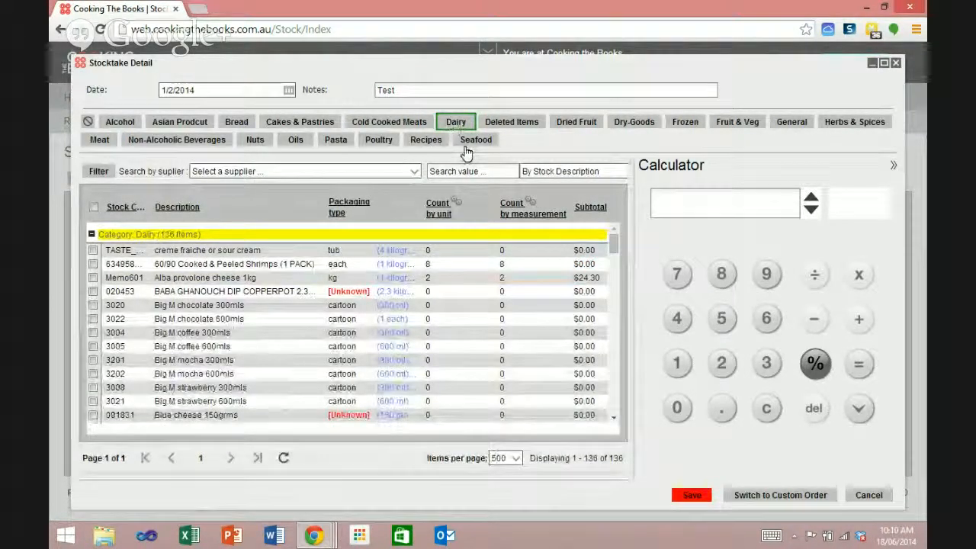
- Enter a unit count of 1 for Big M chocolate 600mls and a measurement count of 120 for Big M chocolate 300mls
left_click(439, 319)
type("1")
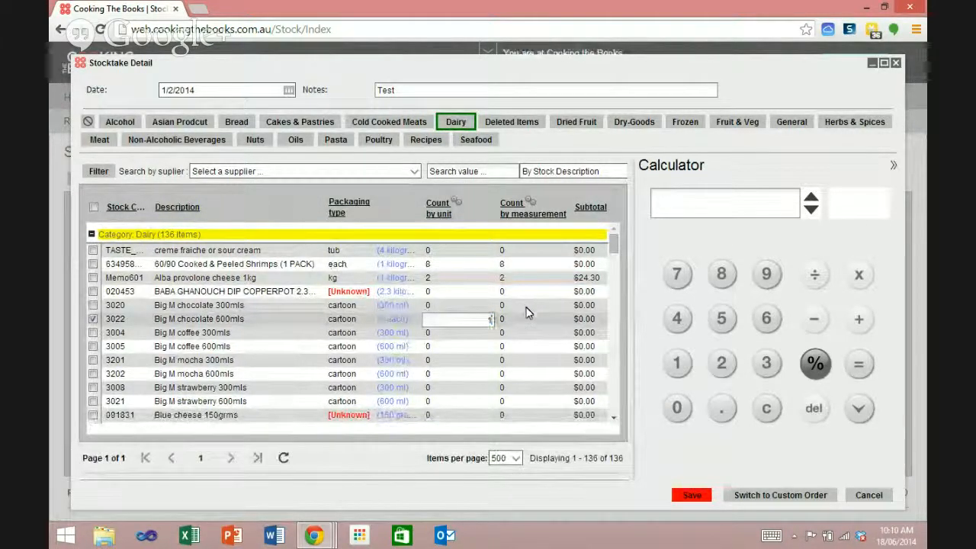
left_click(526, 307)
type("120")
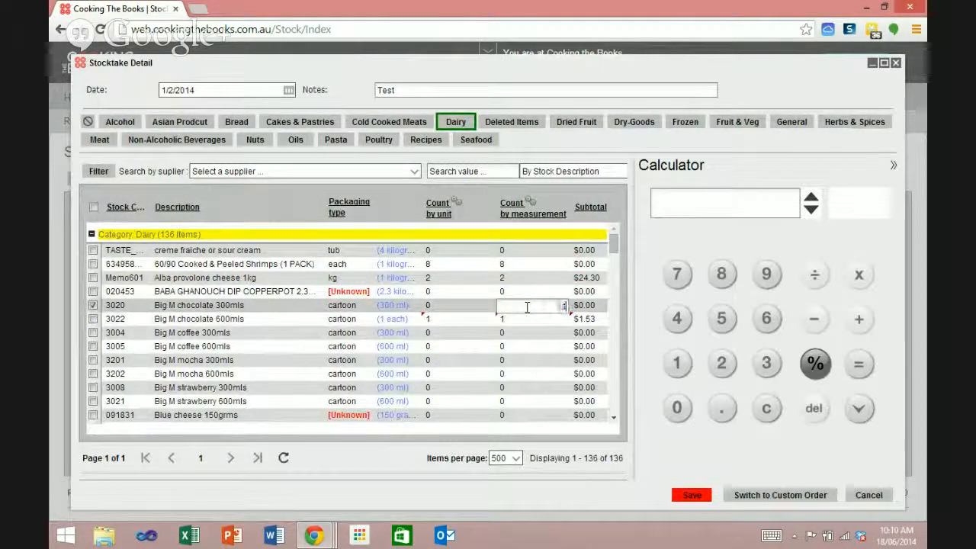
left_click(527, 333)
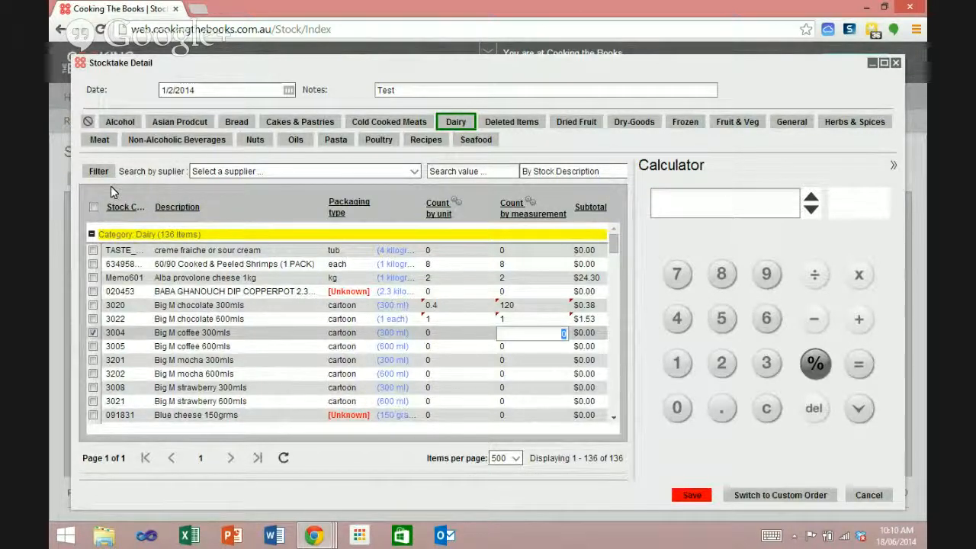
- Filter the stocktake by items last counted on 1 May 2014 and items ordered from 1/5/2014 to 18/6/2014, and save the stocktake
left_click(100, 172)
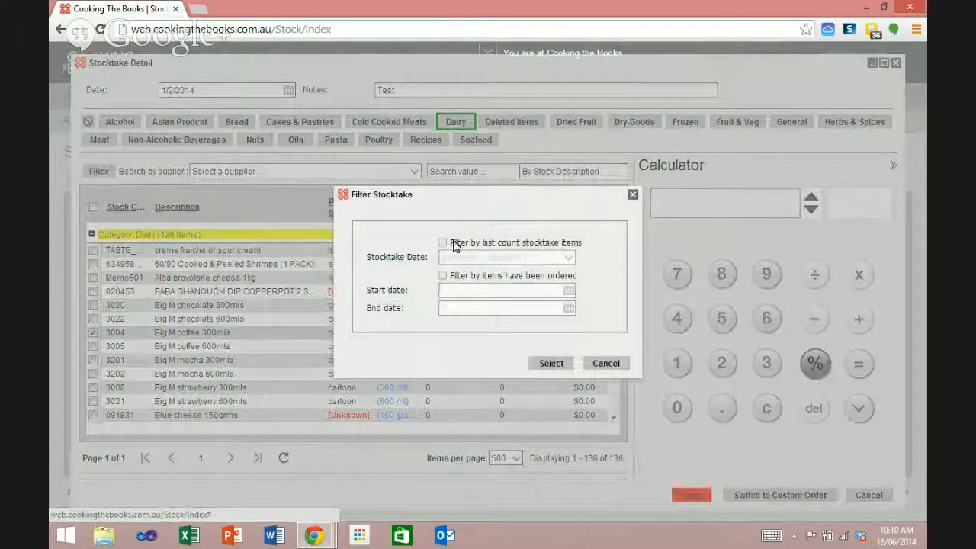
left_click(454, 246)
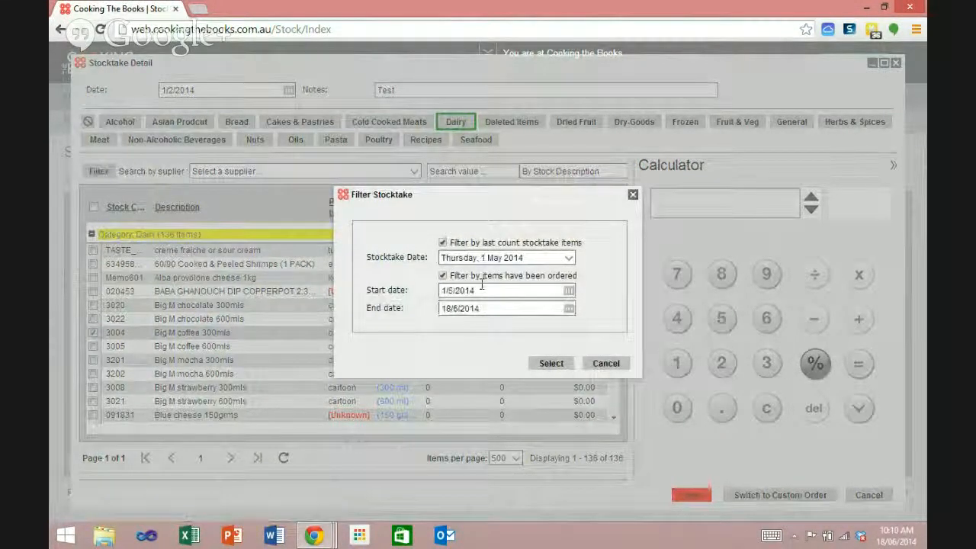
left_click(565, 367)
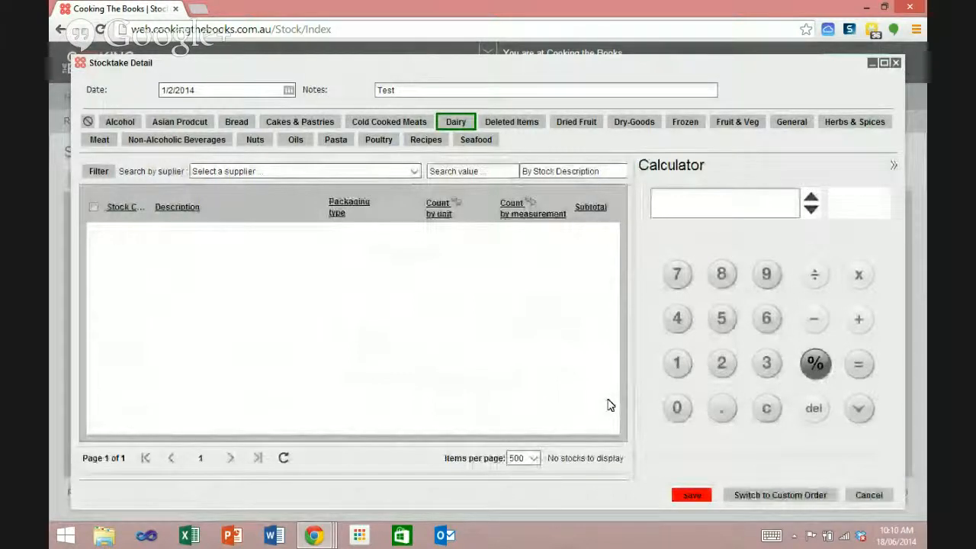
left_click(703, 495)
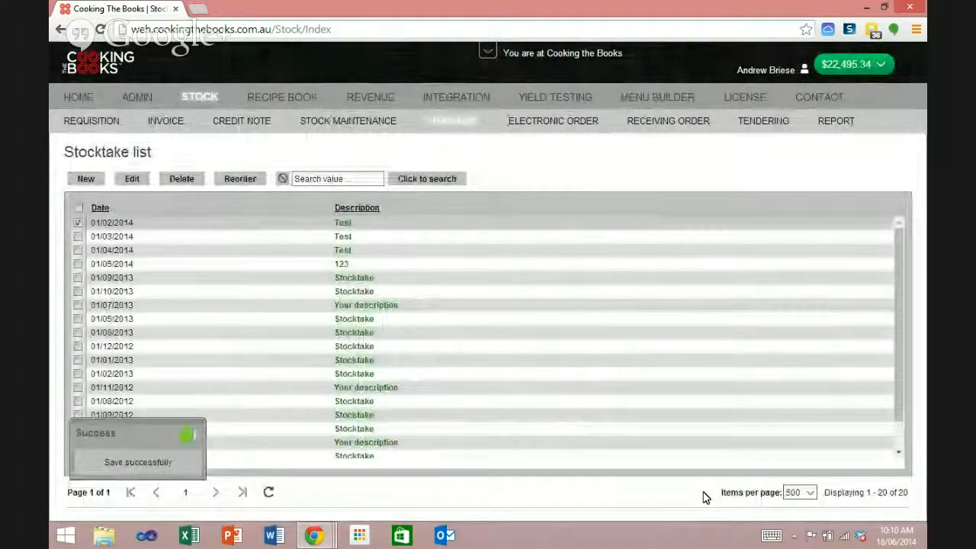
- Create a new electronic stock order for supplier PFD New with delivery date 19/6/2014
left_click(561, 131)
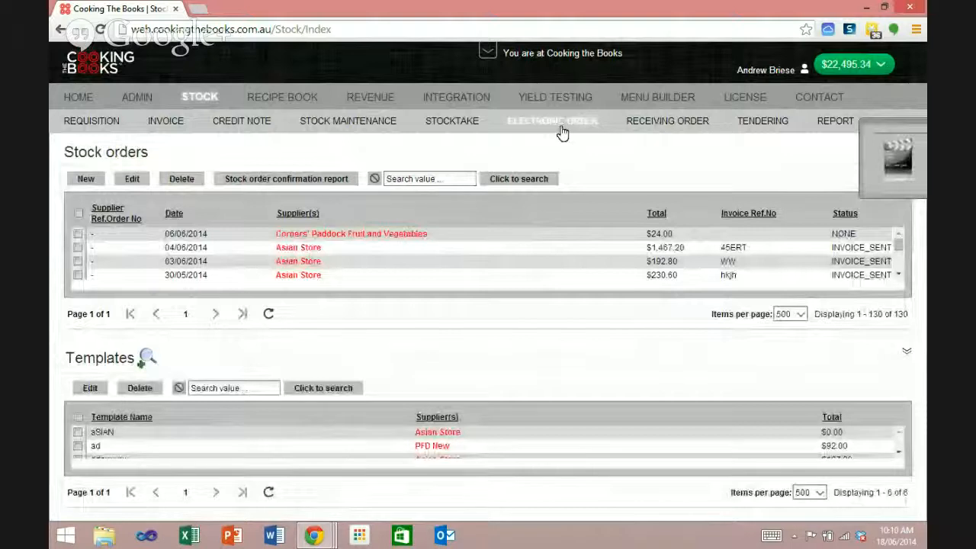
left_click(83, 182)
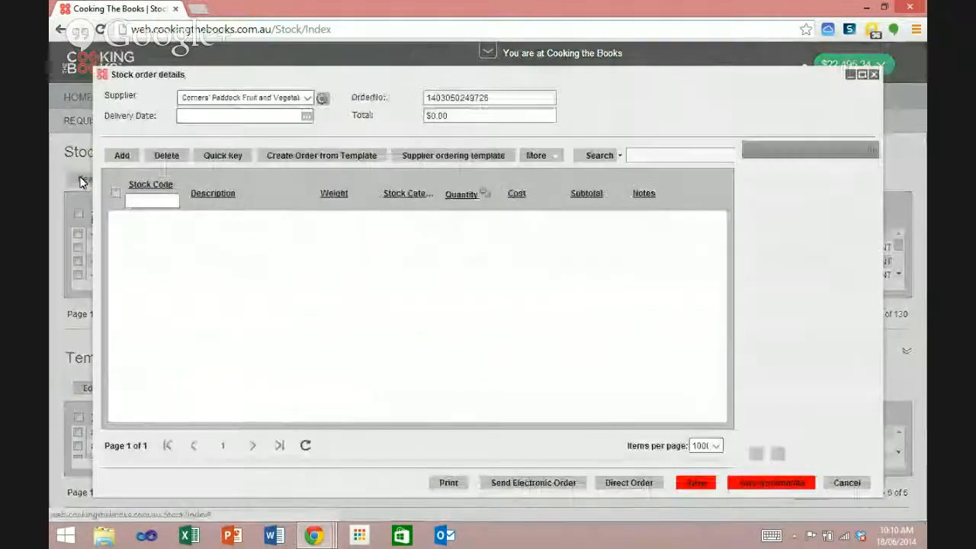
left_click(307, 98)
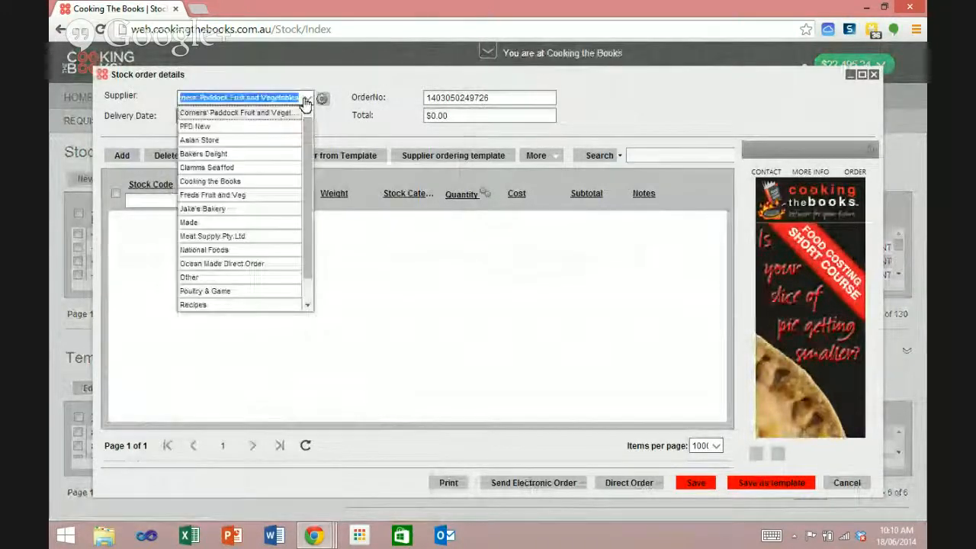
left_click(278, 127)
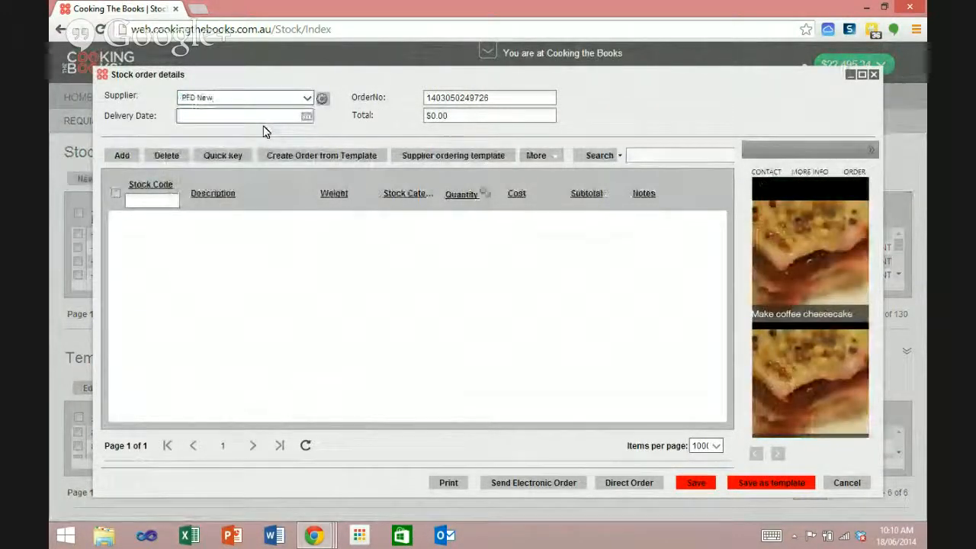
left_click(306, 116)
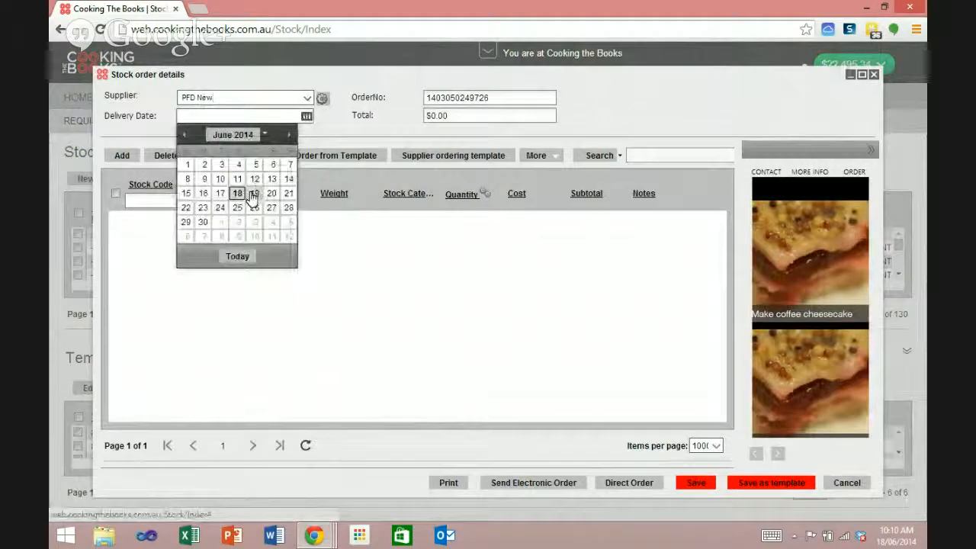
left_click(254, 193)
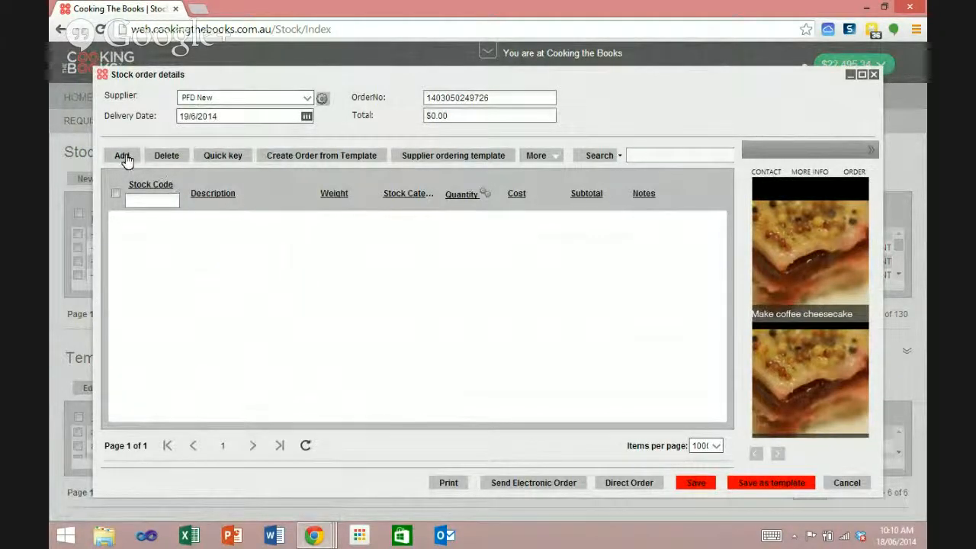
- Add 1 Asian soup spoons 100g, 2 BABA GHANOUCH DIP COPPERPOT, 4 Baguettes 140x32 and 1 Baked Beans to the order
left_click(127, 156)
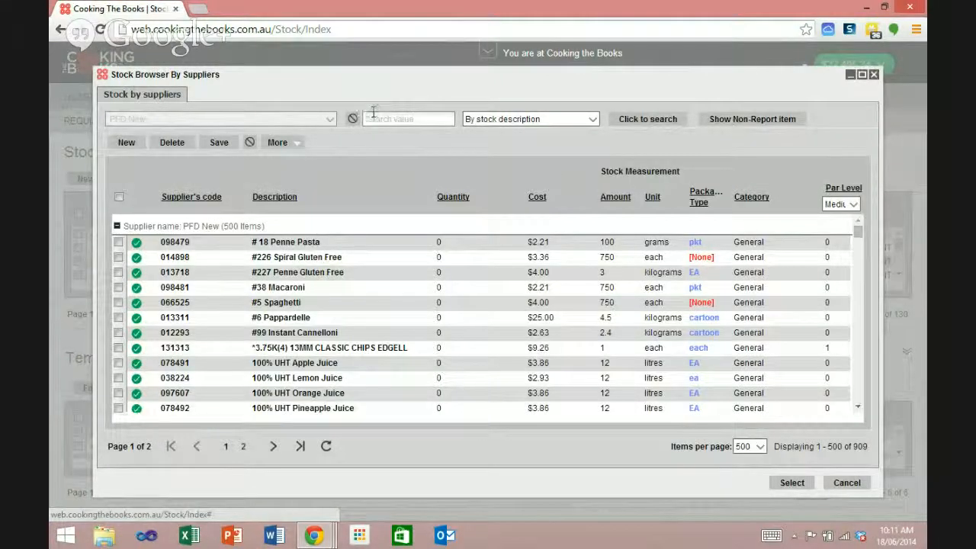
scroll(481, 272, "down", 15)
left_click(476, 269)
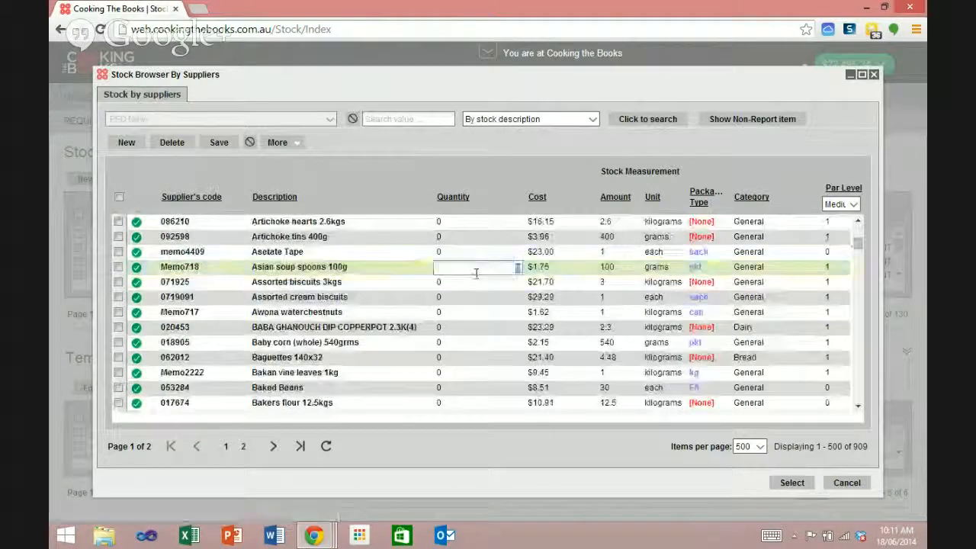
type("1")
left_click(466, 327)
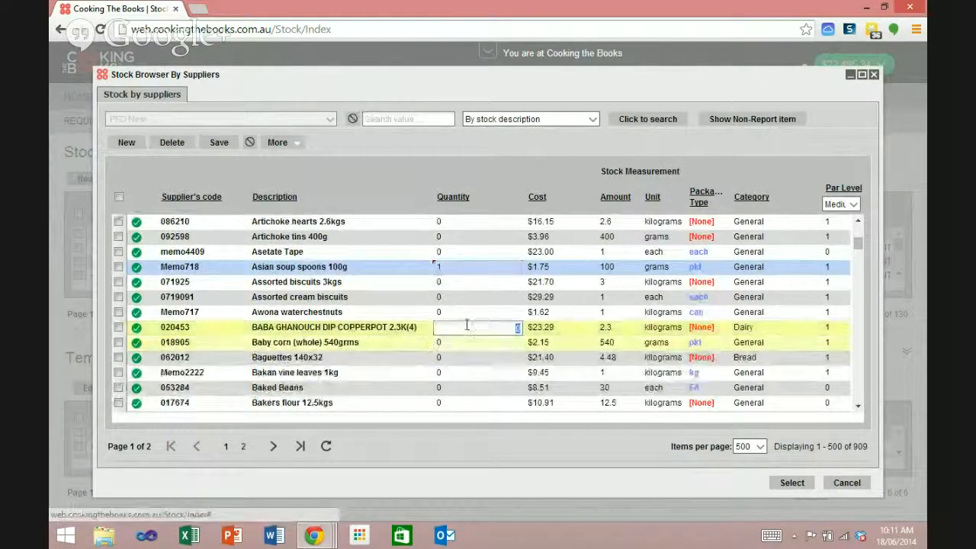
type("2")
left_click(468, 358)
type("4")
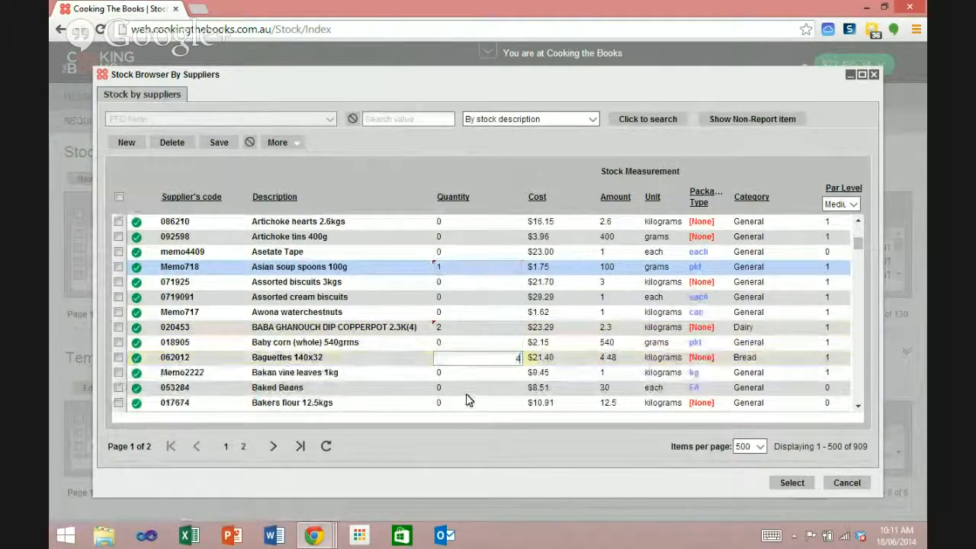
left_click(469, 389)
type("1")
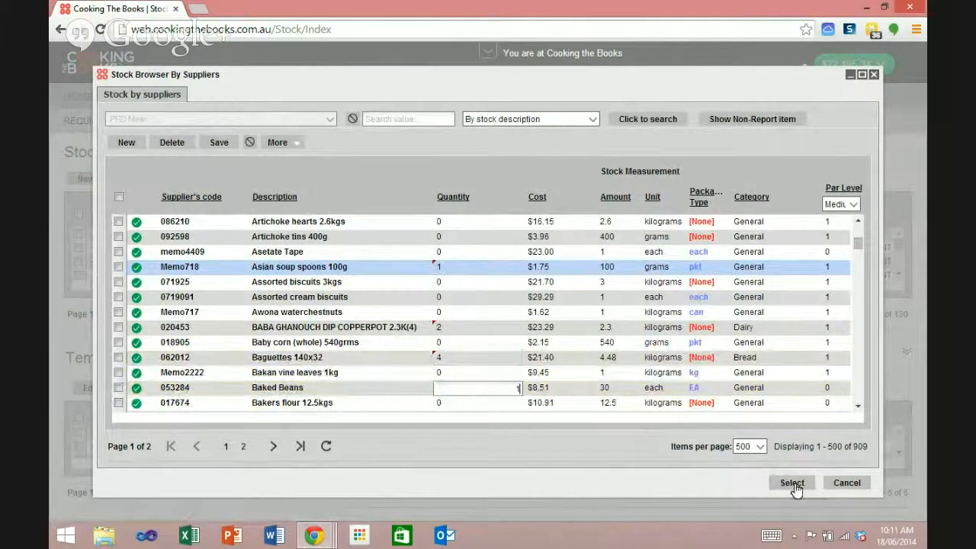
left_click(793, 485)
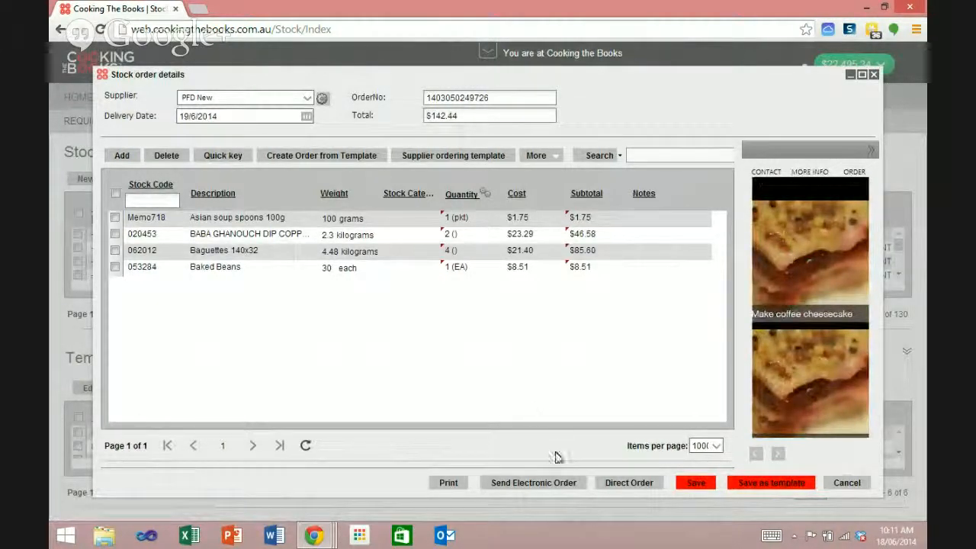
- Start sending the electronic order, decline sending it directly to the supplier, and accept the supplier's contact as email recipient
left_click(546, 492)
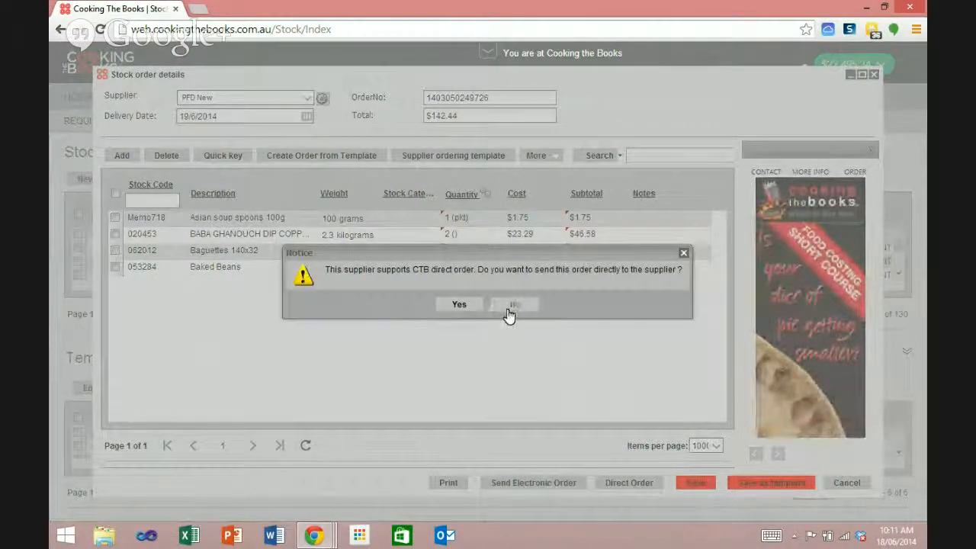
left_click(510, 312)
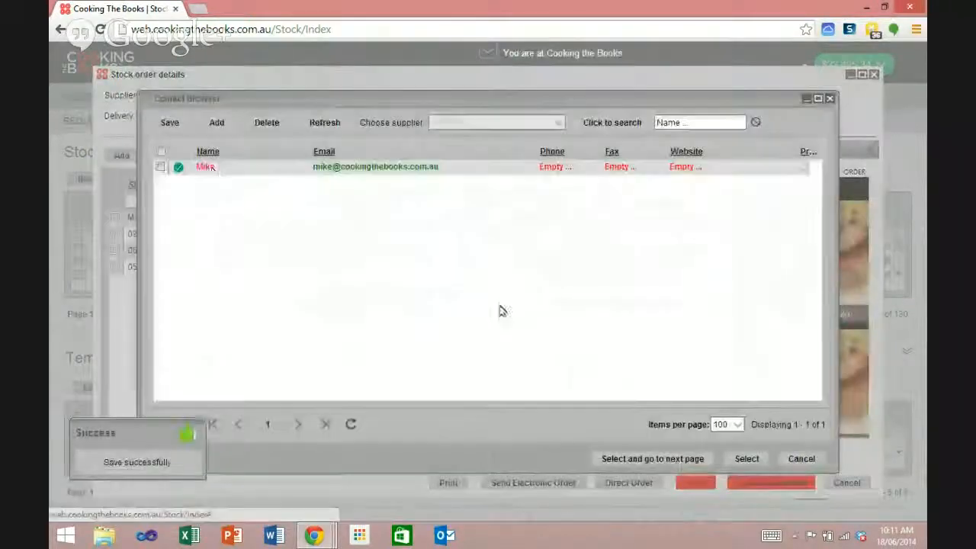
left_click(743, 459)
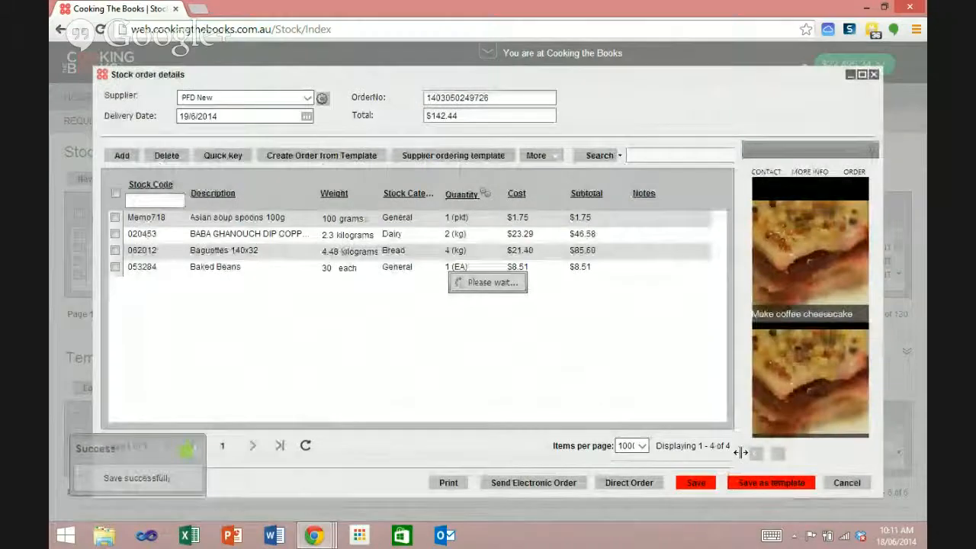
- Send the order email with the message "notes" and save the stock order
type("note")
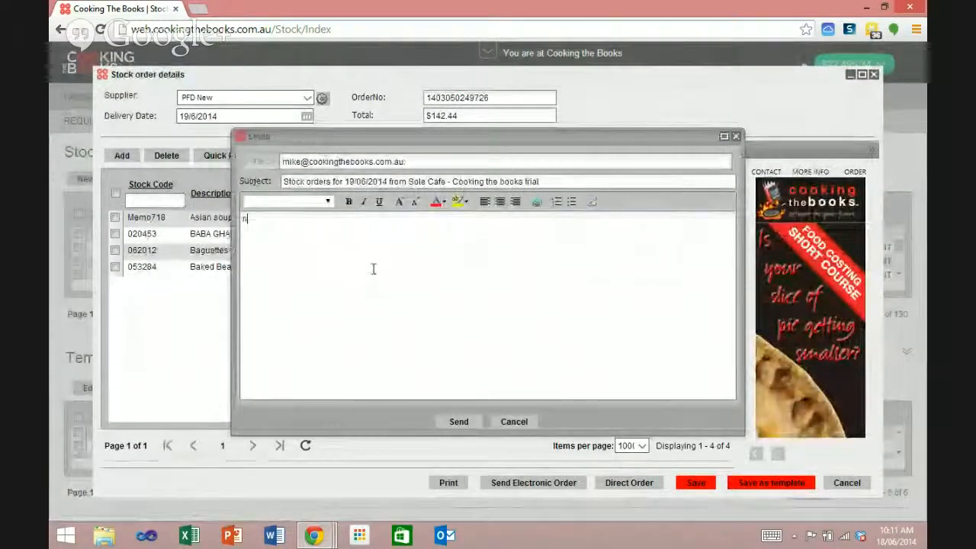
type("s")
left_click(455, 424)
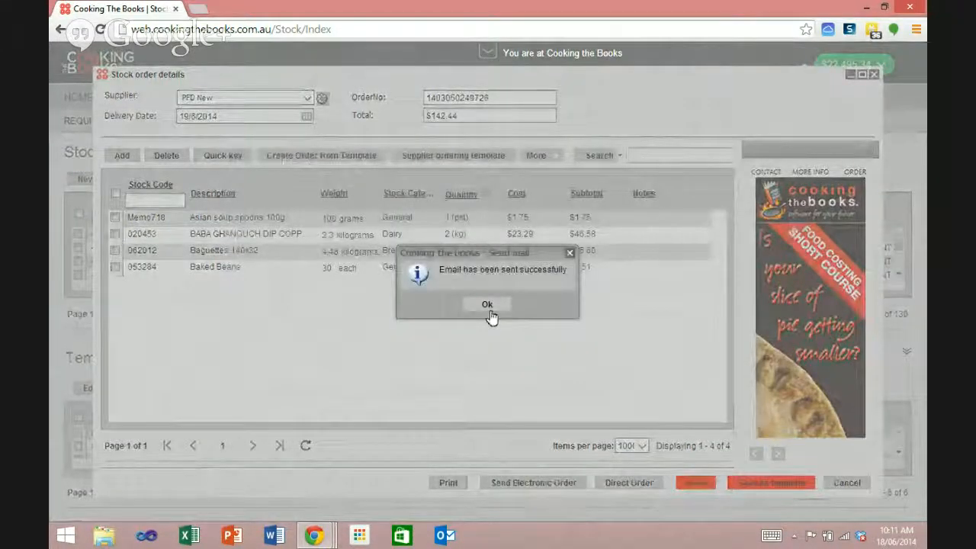
left_click(487, 307)
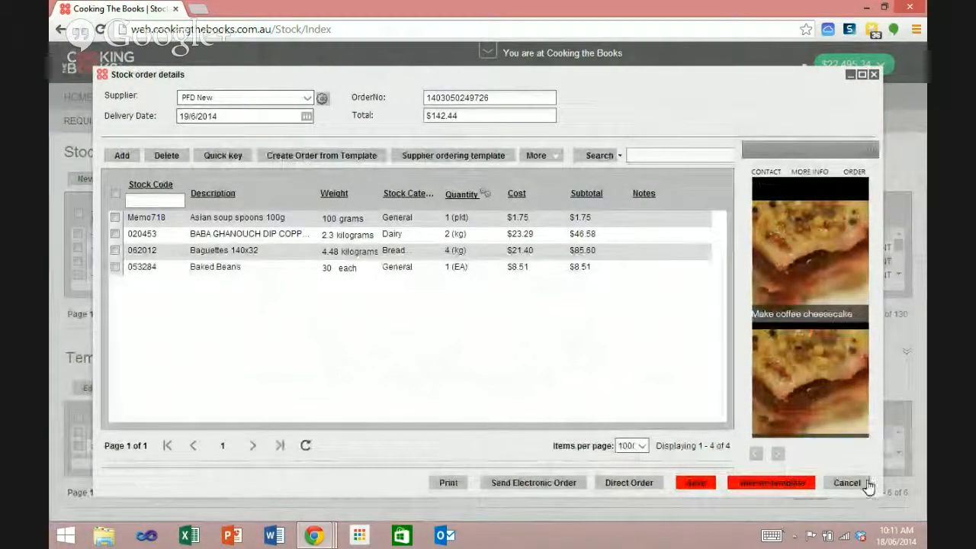
left_click(705, 486)
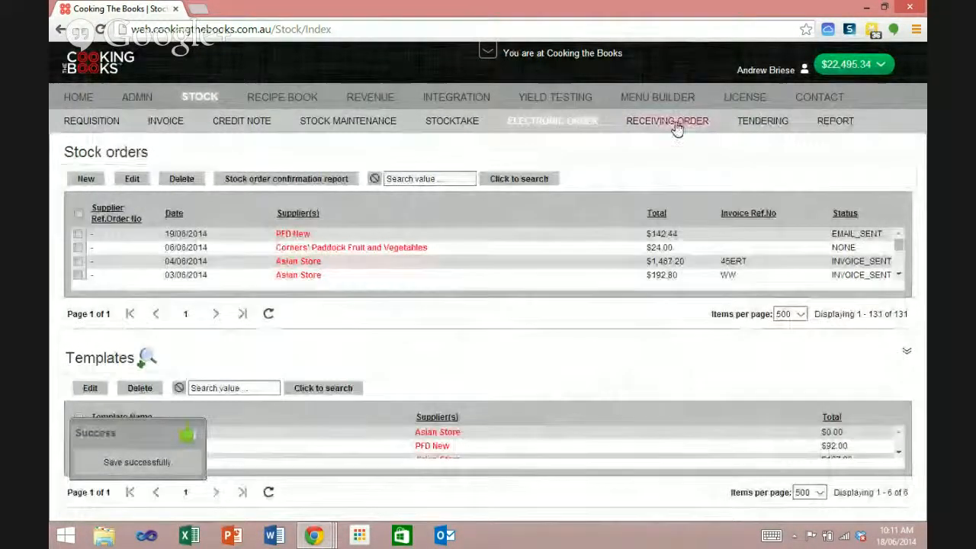
- Process the 19/06/2014 PFD New order from the receiving orders into an invoice
left_click(677, 126)
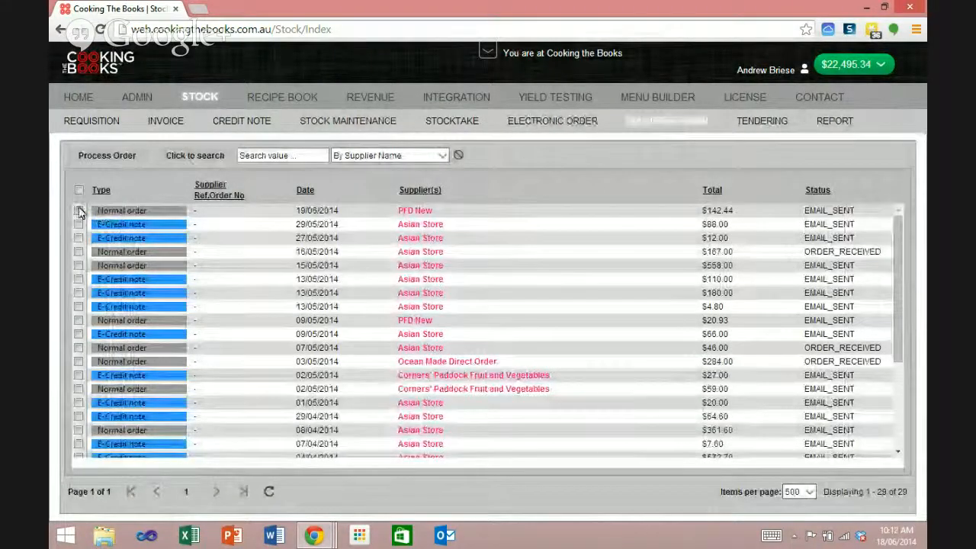
left_click(79, 211)
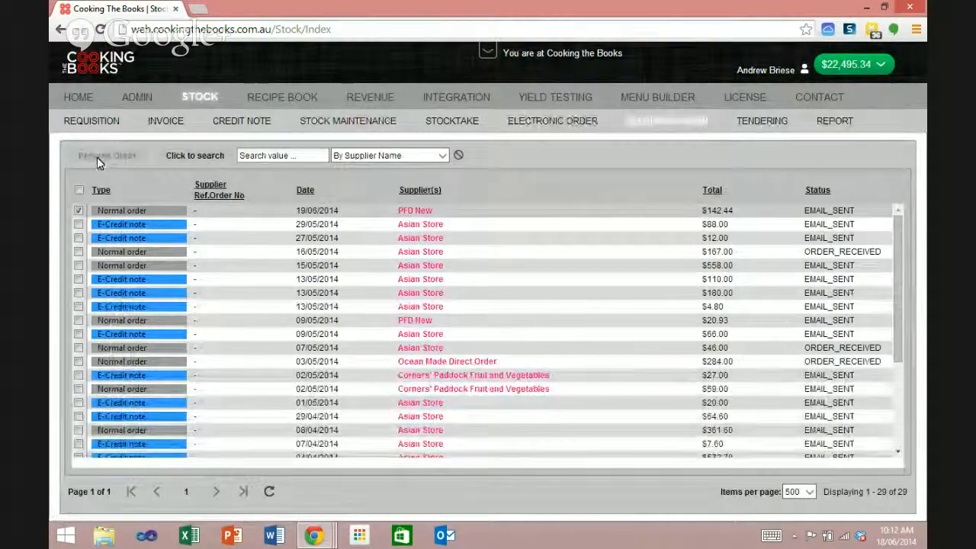
left_click(97, 157)
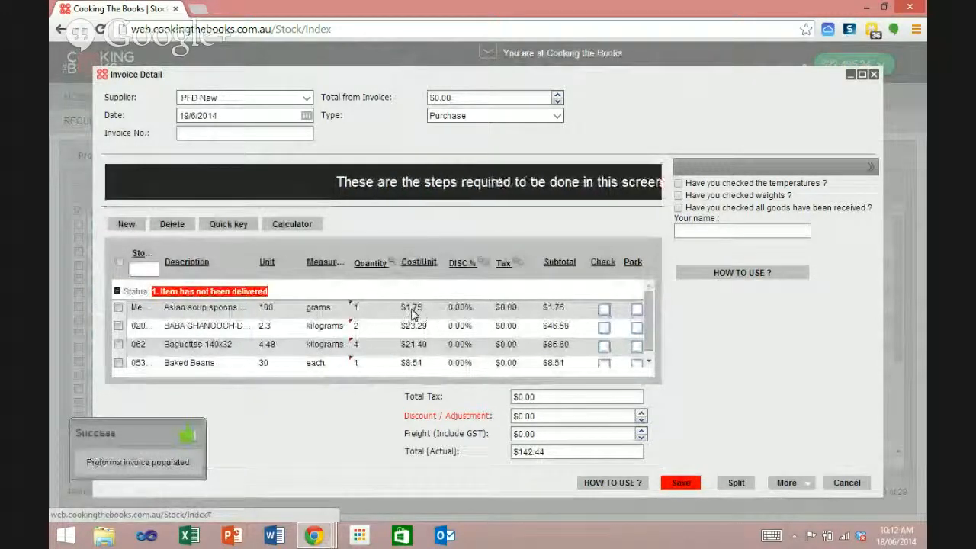
- Set the Asian soup spoons cost per unit to $1.65 and try changing the Baguettes 140x32 quantity to 3
left_click(412, 310)
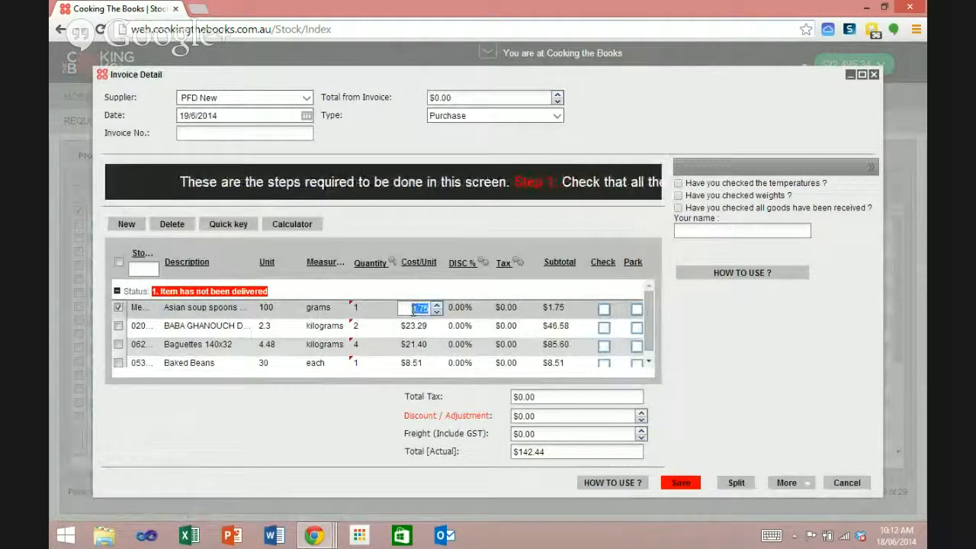
type("1.65")
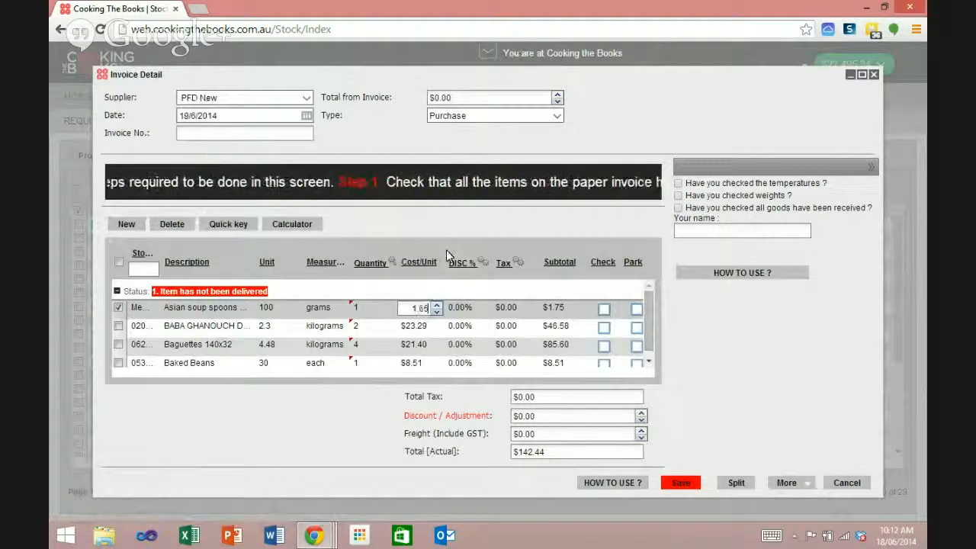
left_click(357, 345)
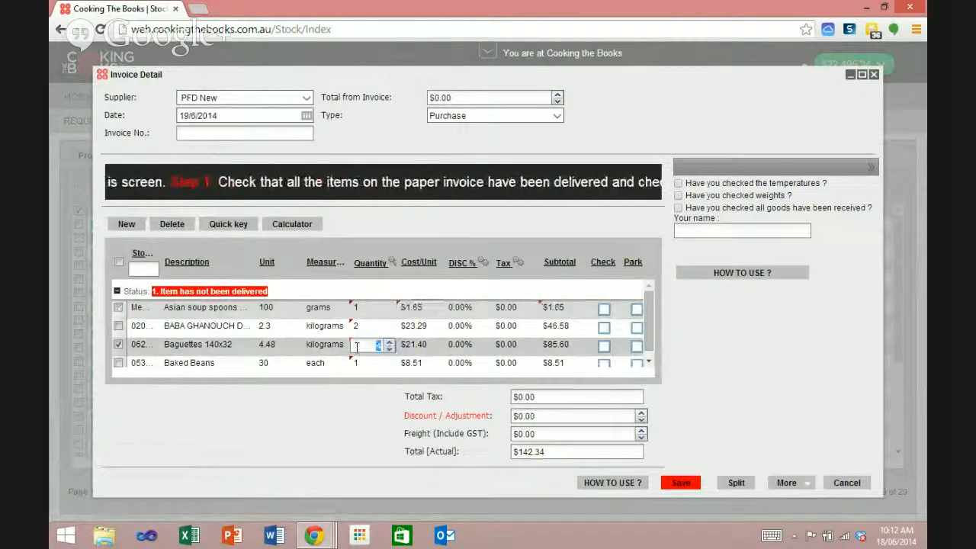
type("3")
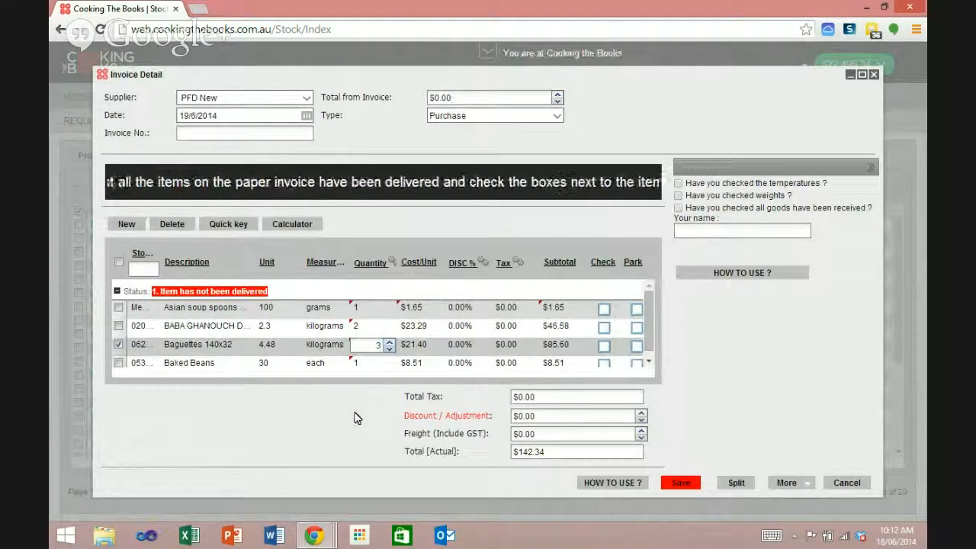
- Mark all four invoice items as checked and delivered
left_click(608, 310)
left_click(608, 309)
left_click(608, 310)
left_click(608, 309)
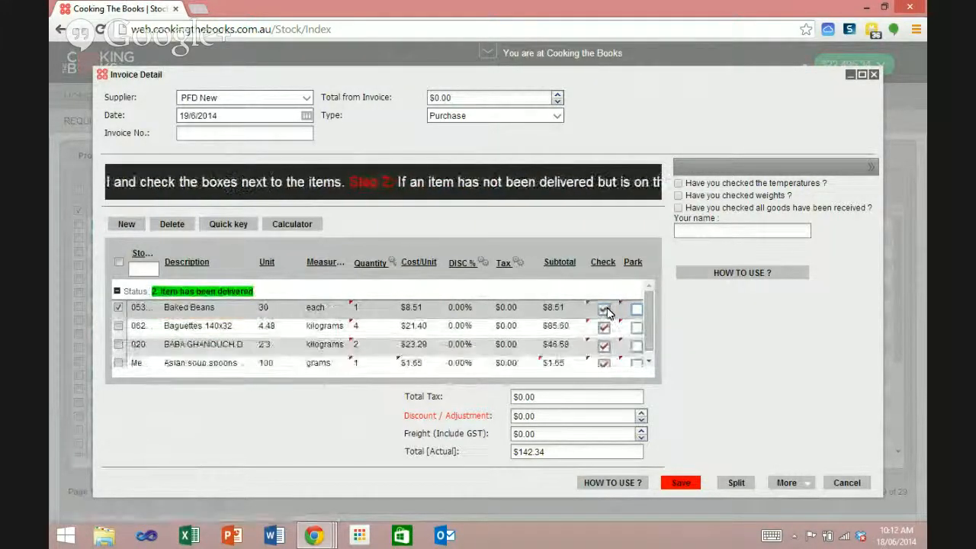
left_click(608, 310)
left_click(608, 310)
left_click_drag(646, 334, 642, 344)
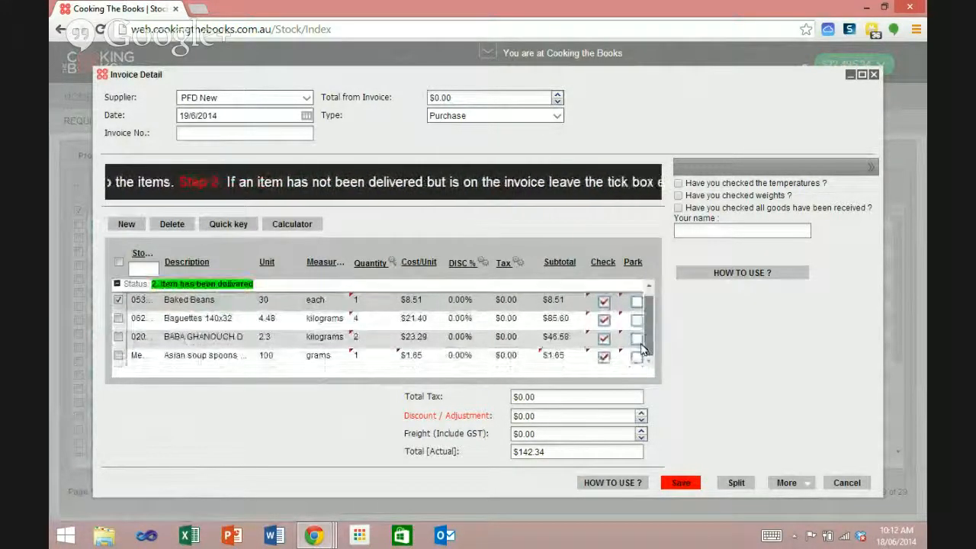
- Set the total from invoice to $142.34 and the invoice number to 23456
left_click_drag(458, 97, 395, 108)
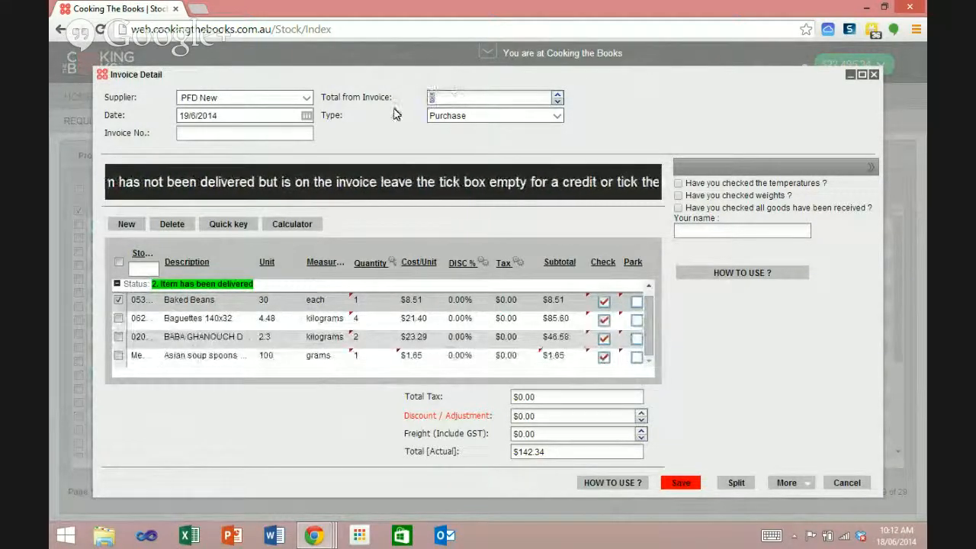
type("142")
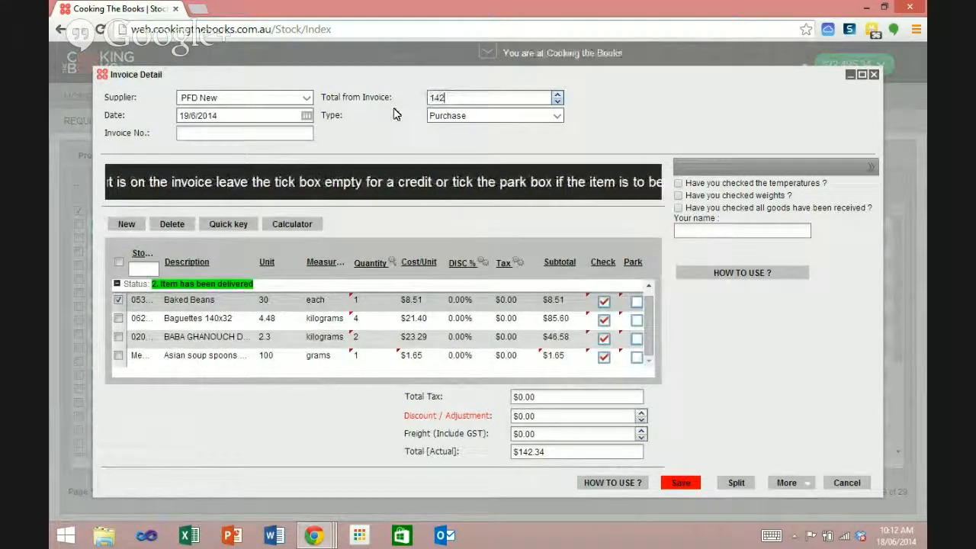
type(".34")
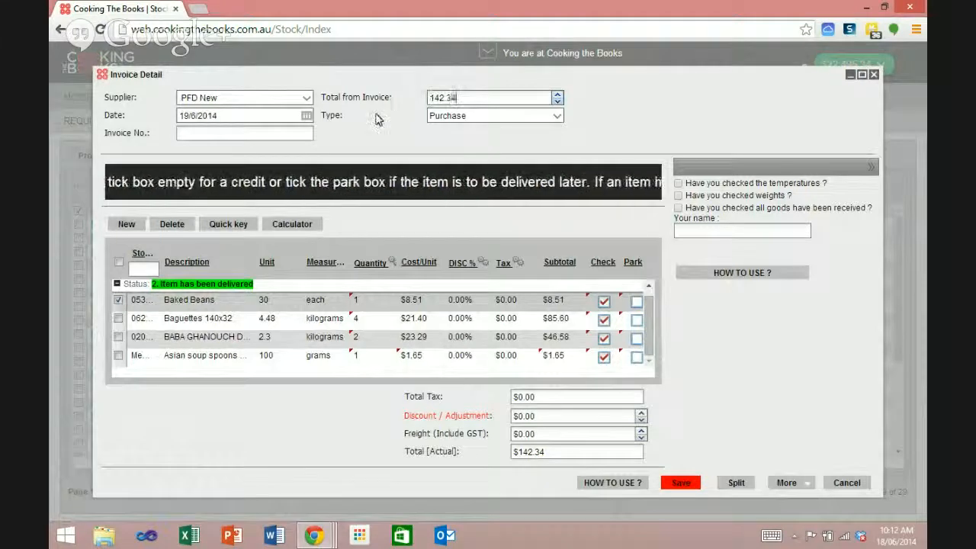
left_click(262, 133)
type("23456")
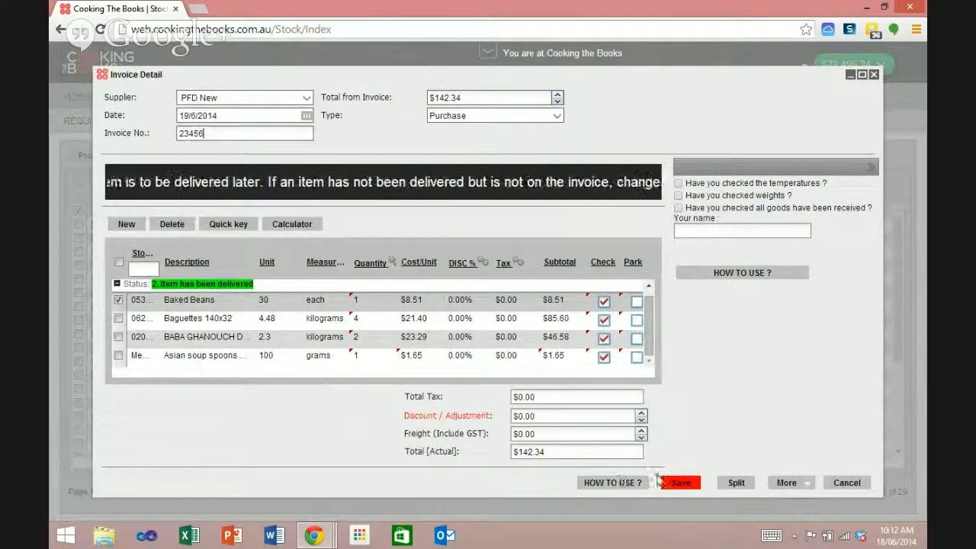
- Confirm the temperature, weight and goods-received checks, recording a temperature of 4 for Baguettes 140x32
left_click(679, 184)
left_click(768, 199)
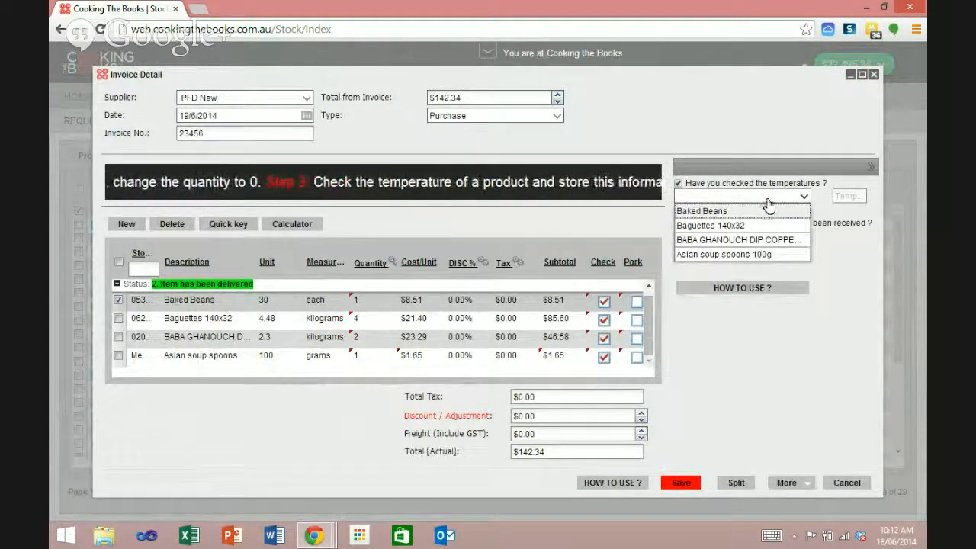
left_click(787, 200)
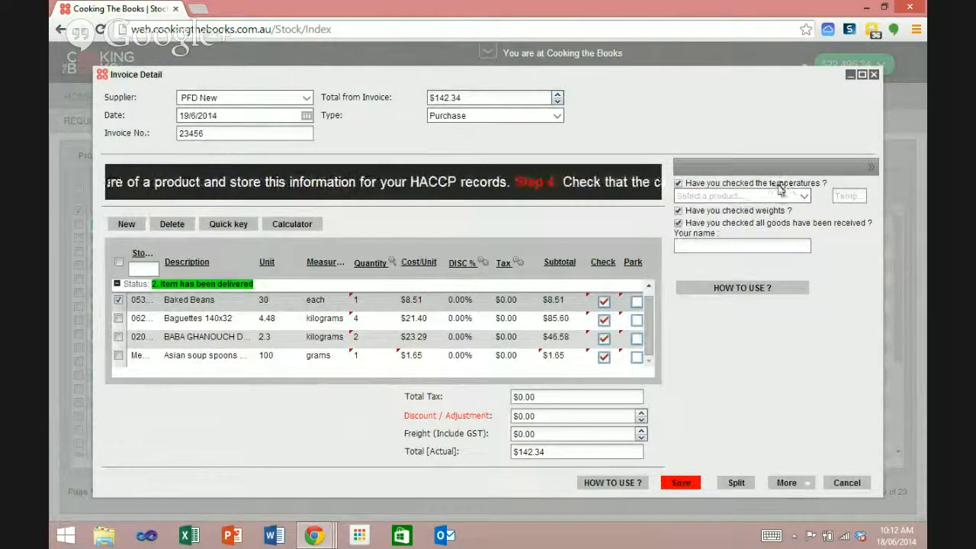
left_click(796, 198)
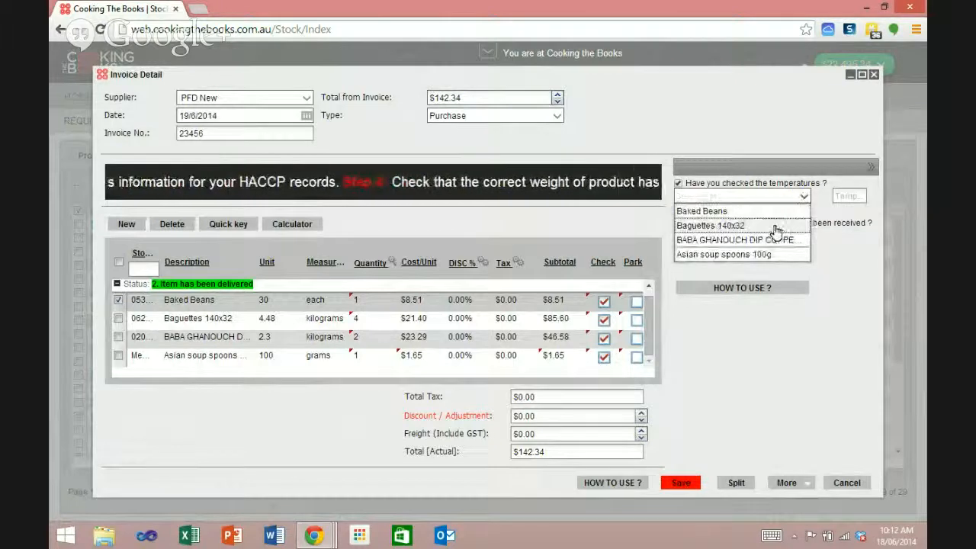
left_click(776, 226)
type("4")
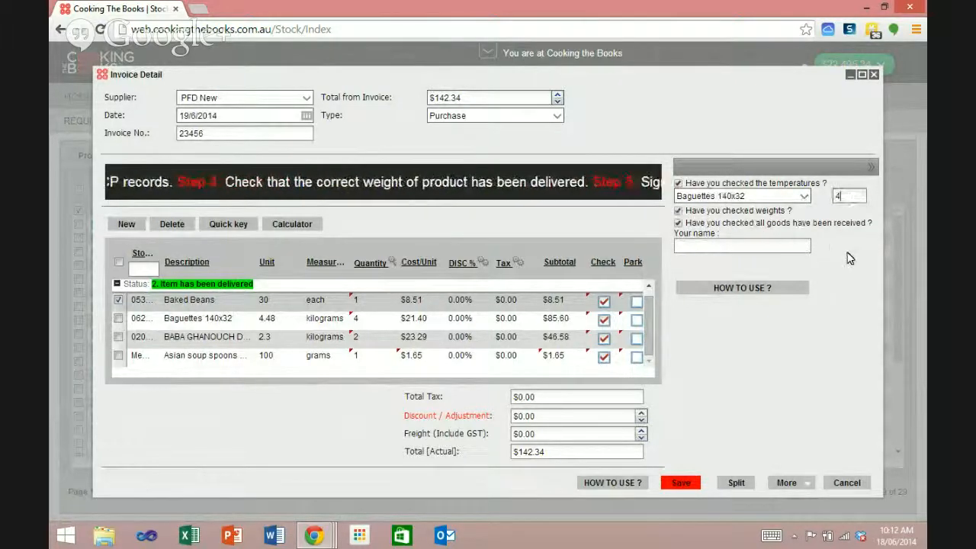
- Sign off the invoice with the receiver's name, save it and finish its comparison with the order, keeping Approve Changes for every item
left_click(783, 246)
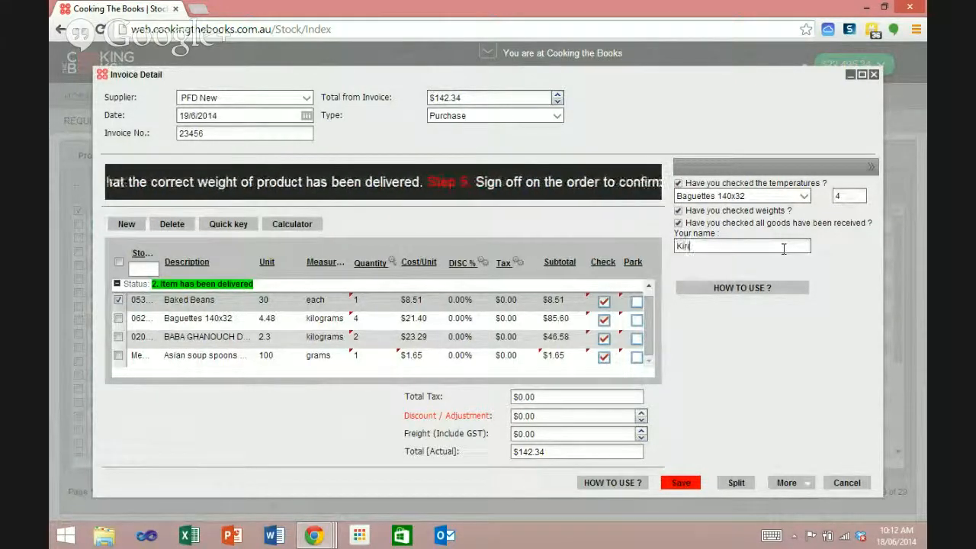
left_click(683, 485)
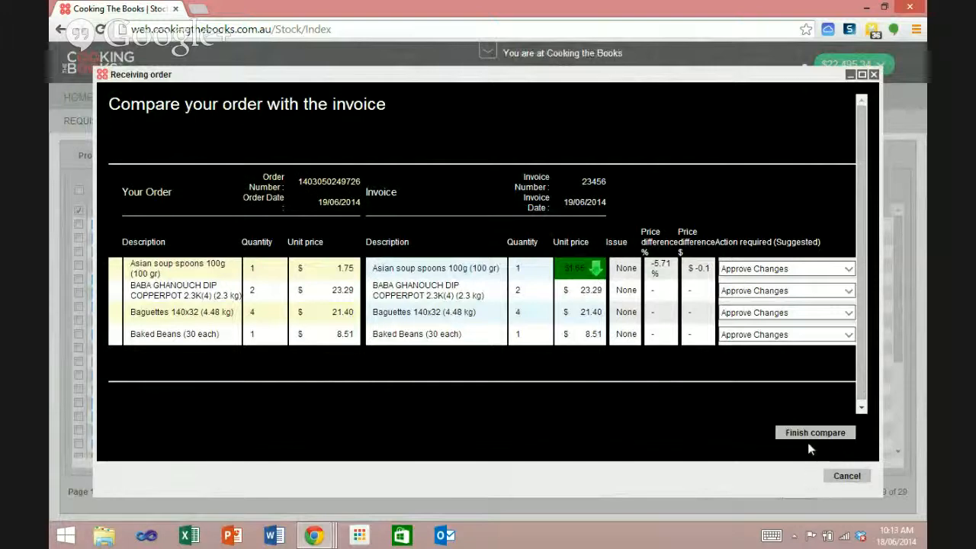
scroll(853, 376, "down", 1)
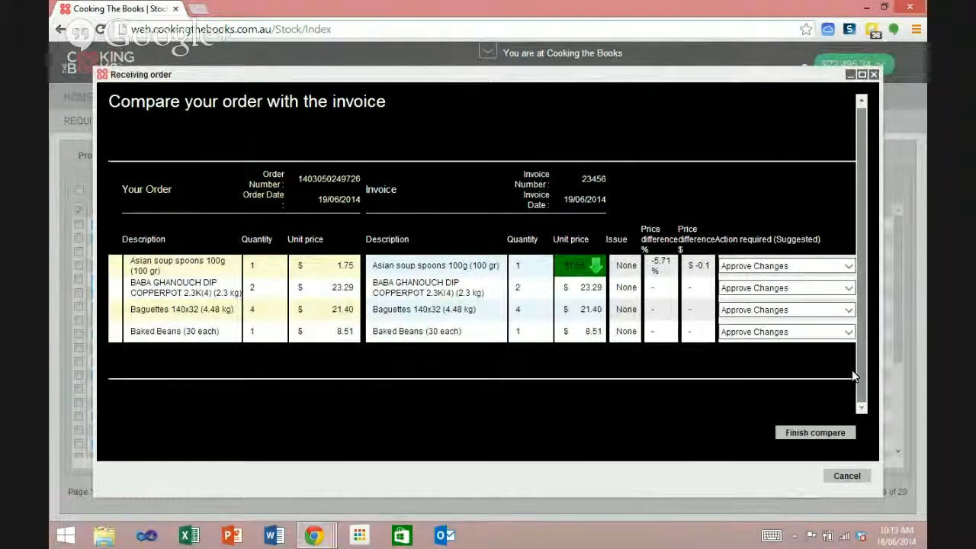
left_click(821, 439)
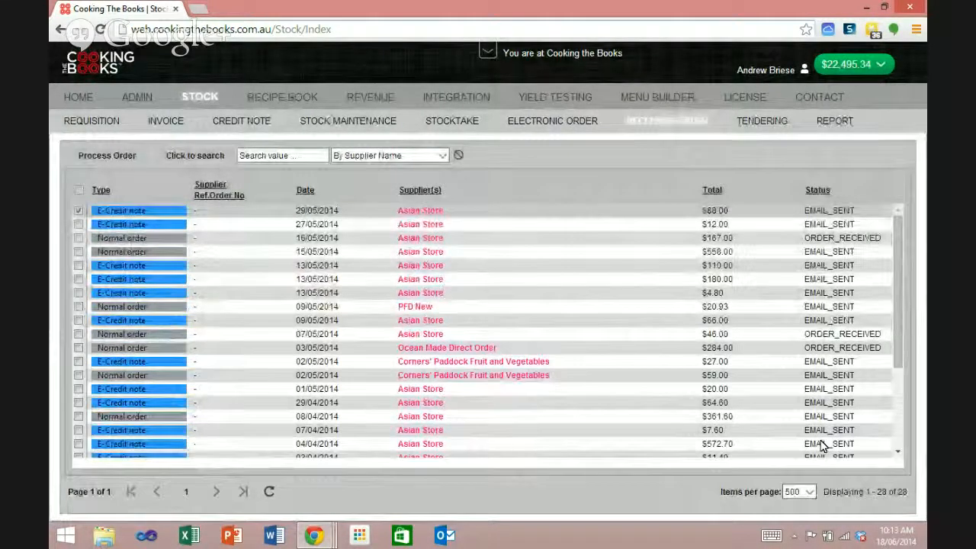
- Start a new invoice for Corners' Paddock Fruit and Vegetables from the invoices list and close it without saving
left_click(167, 124)
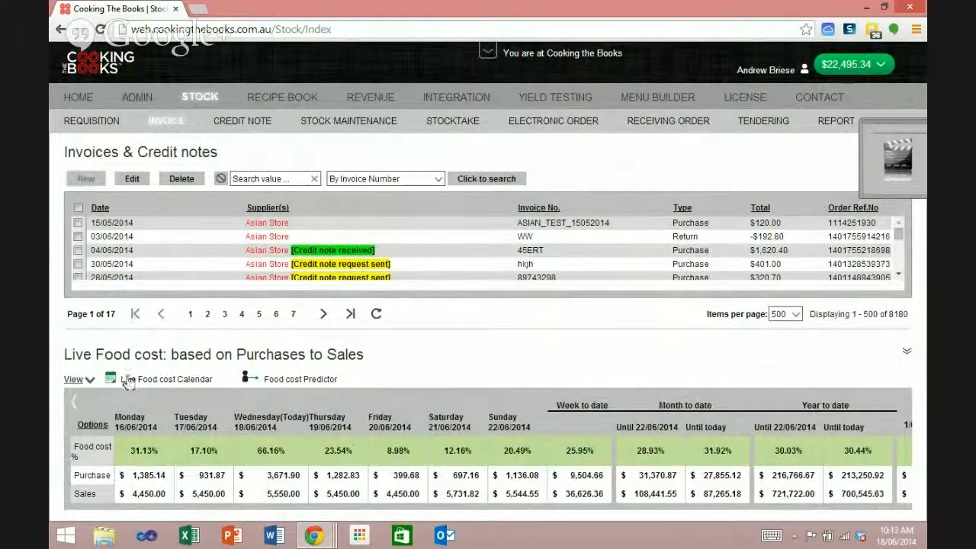
left_click(86, 178)
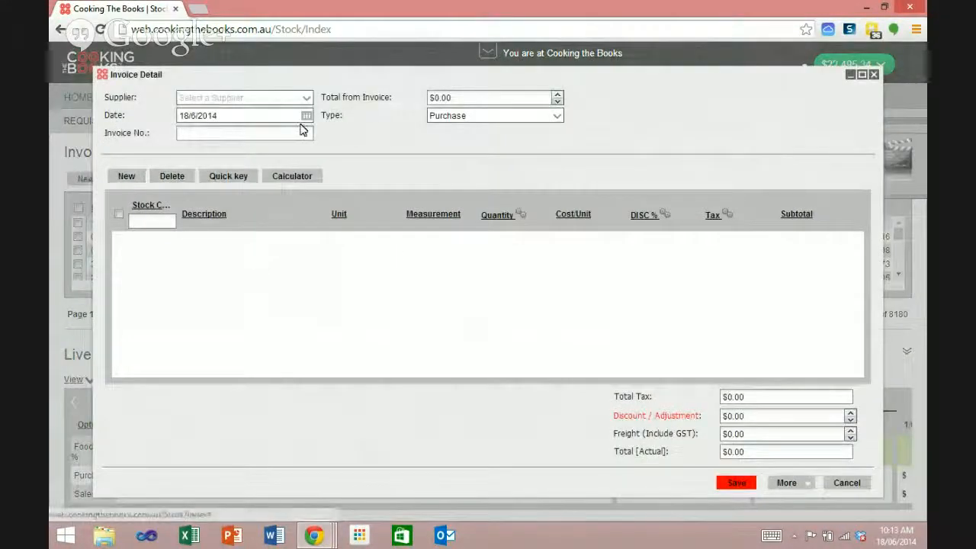
left_click(307, 99)
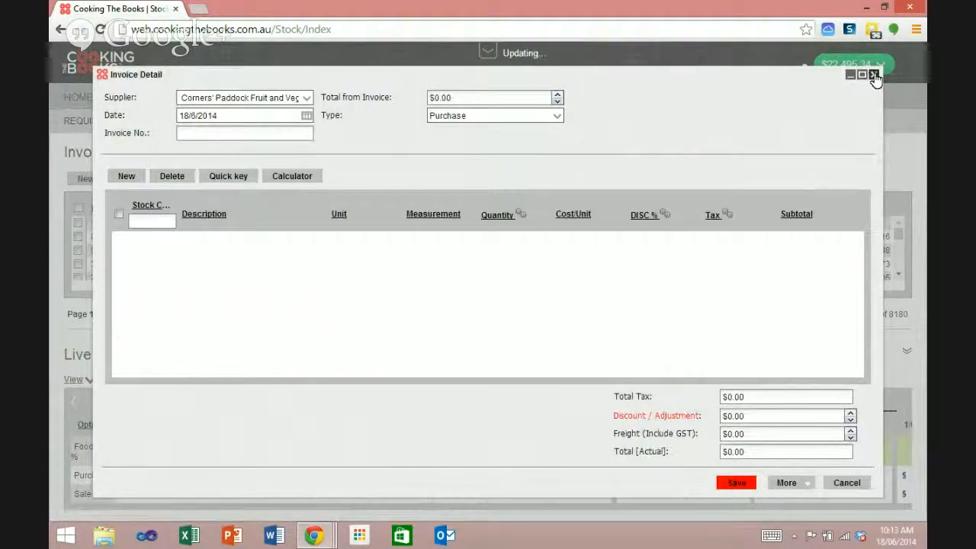
left_click(875, 76)
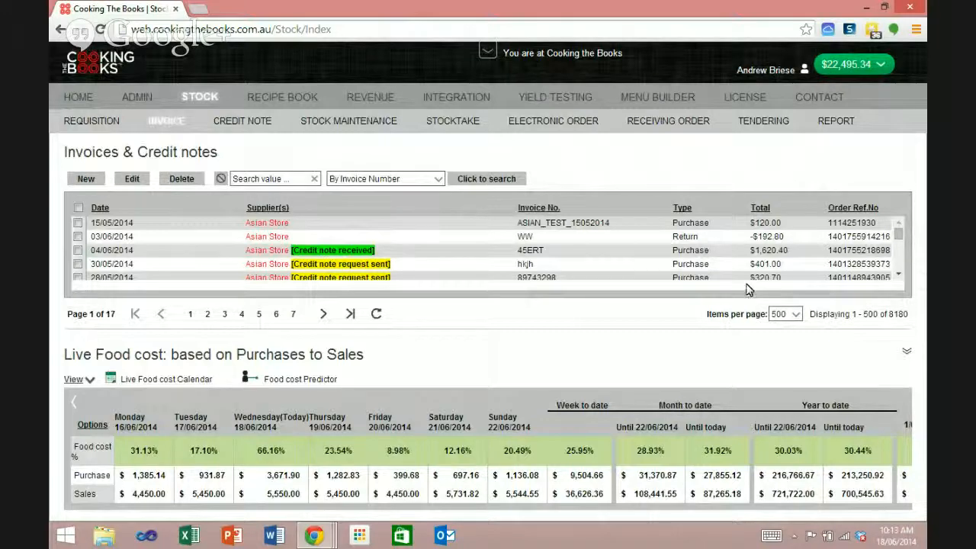
- View the supplier tenders and browse the list of available stock reports
left_click(767, 126)
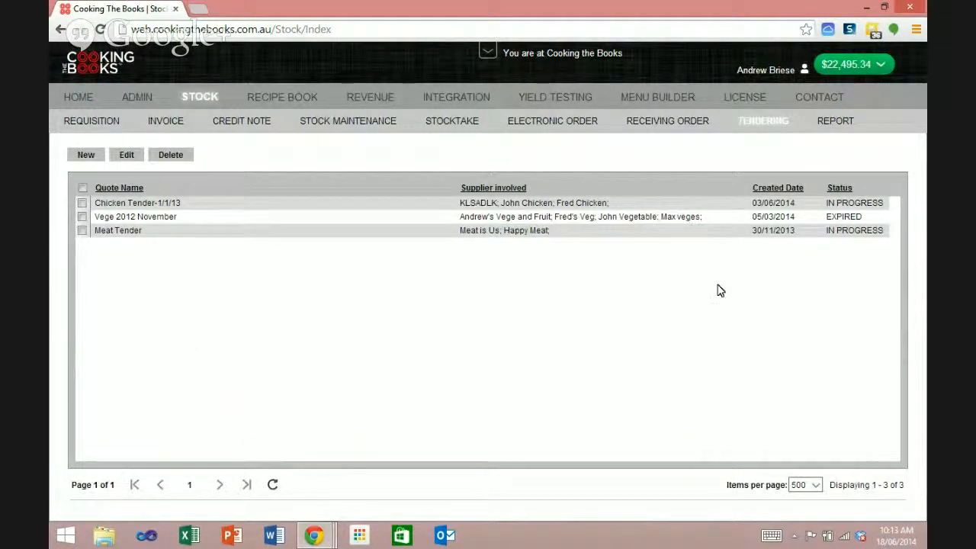
left_click(838, 122)
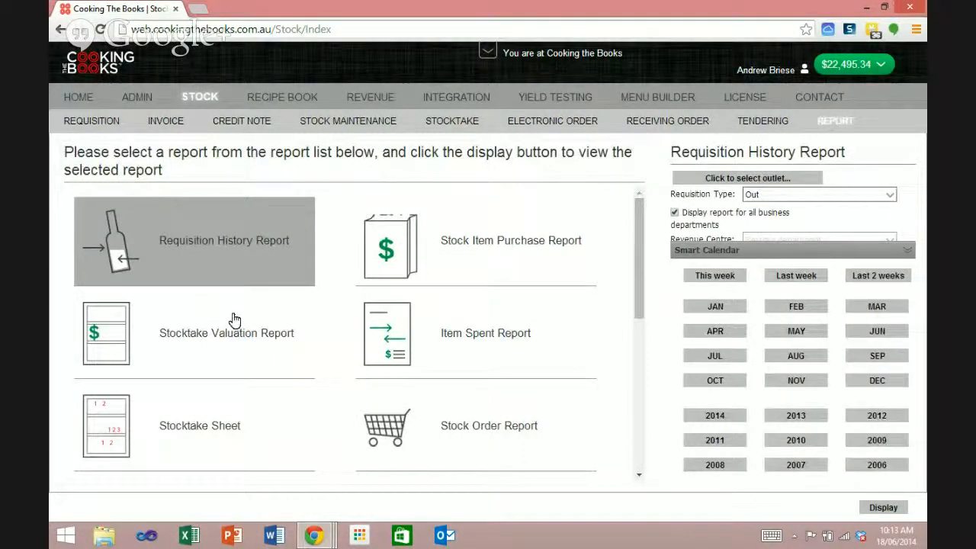
scroll(234, 320, "down", 5)
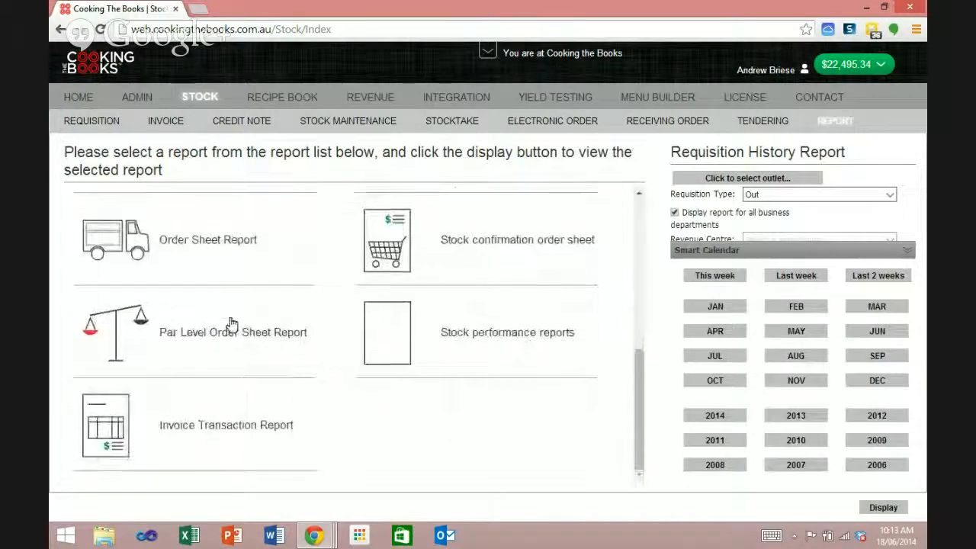
- Open the Fish pot pies recipe in the recipe book, followed by the Duck confit recipe
left_click(270, 97)
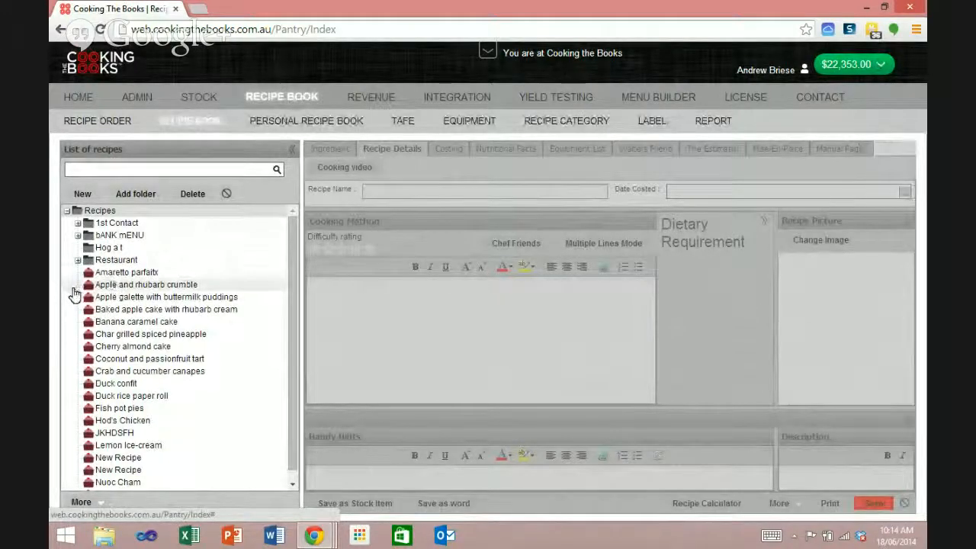
left_click_drag(295, 233, 301, 361)
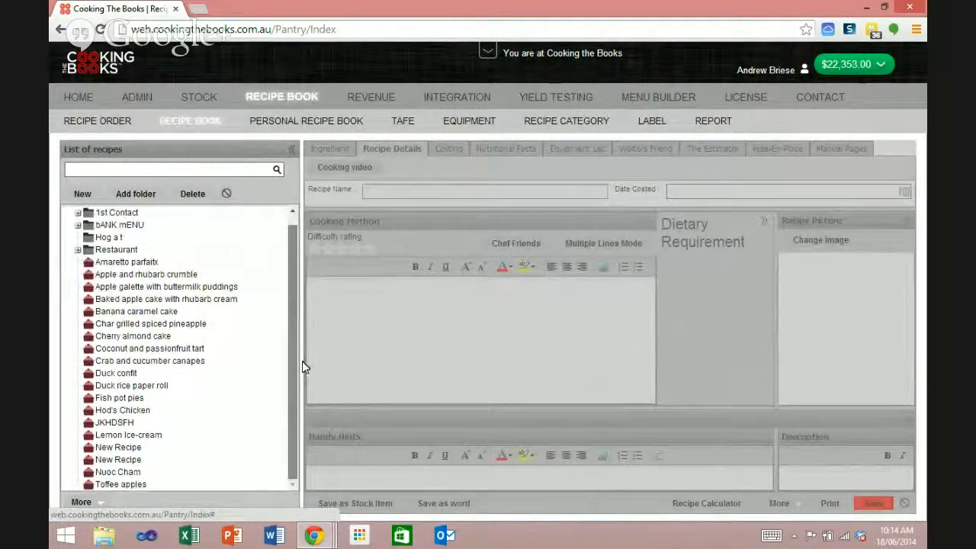
left_click(126, 401)
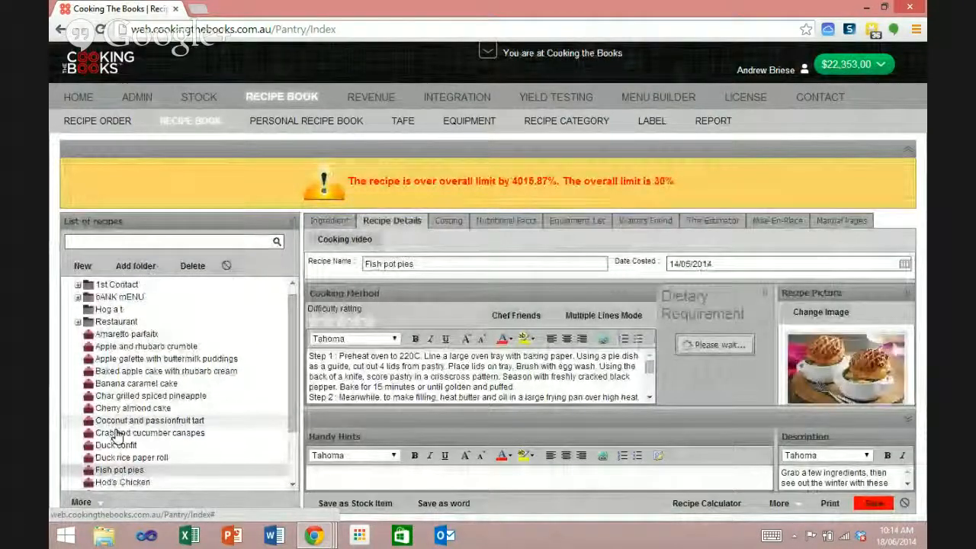
left_click(109, 446)
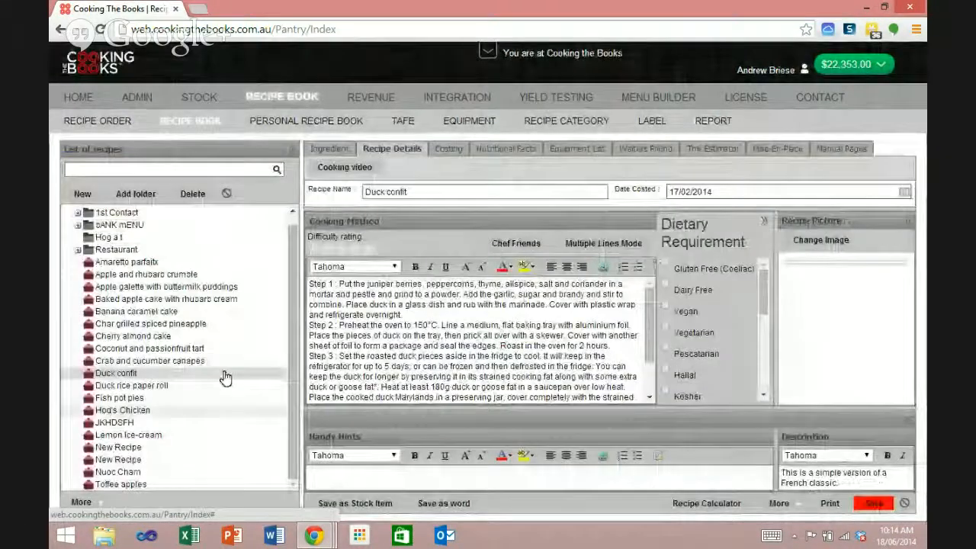
- Review the Duck confit ingredients and its costing down to the desired selling prices, and return to the recipe details
left_click(330, 148)
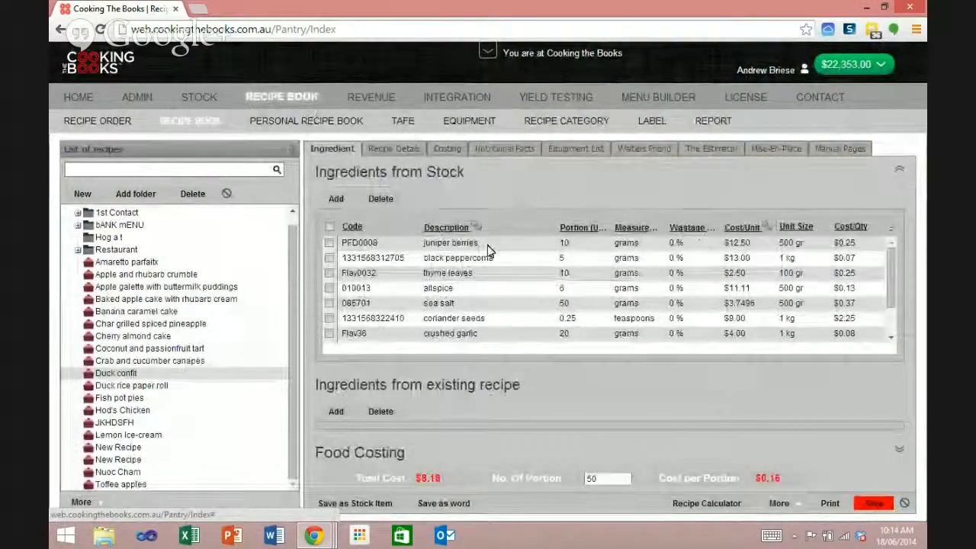
scroll(497, 252, "down", 2)
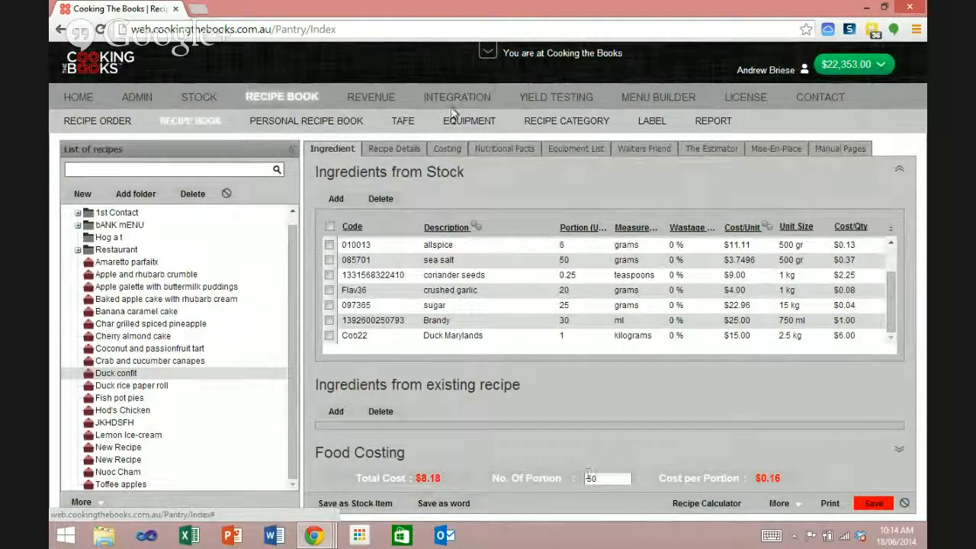
left_click(439, 148)
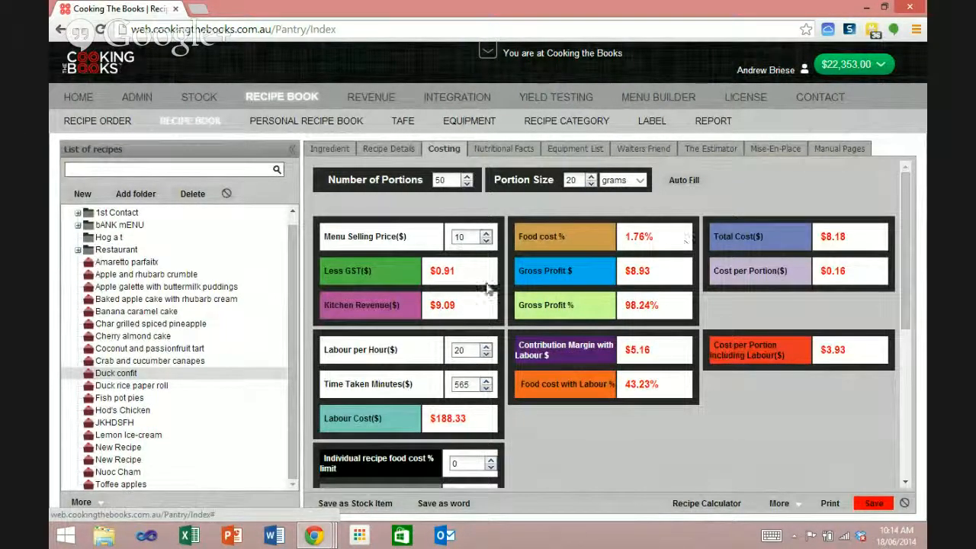
scroll(524, 289, "down", 2)
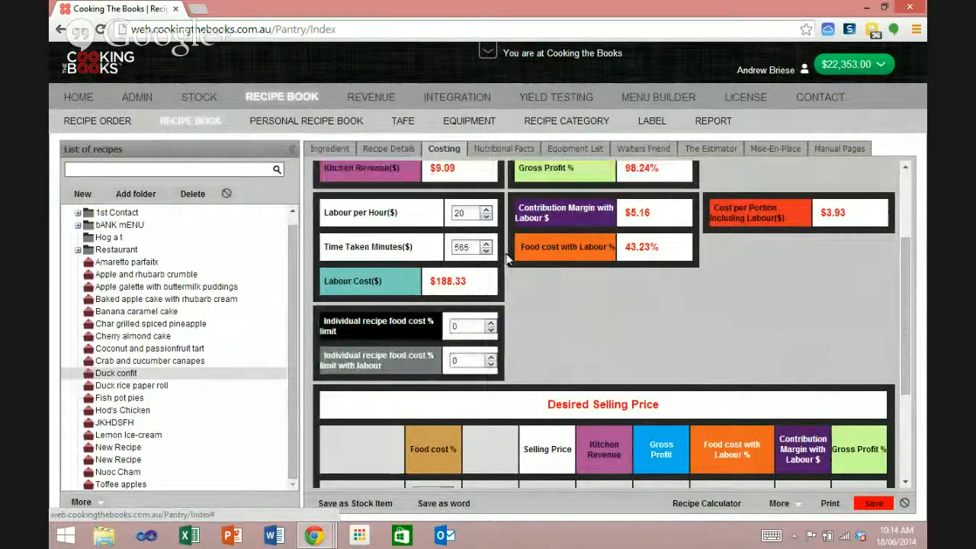
scroll(511, 266, "down", 3)
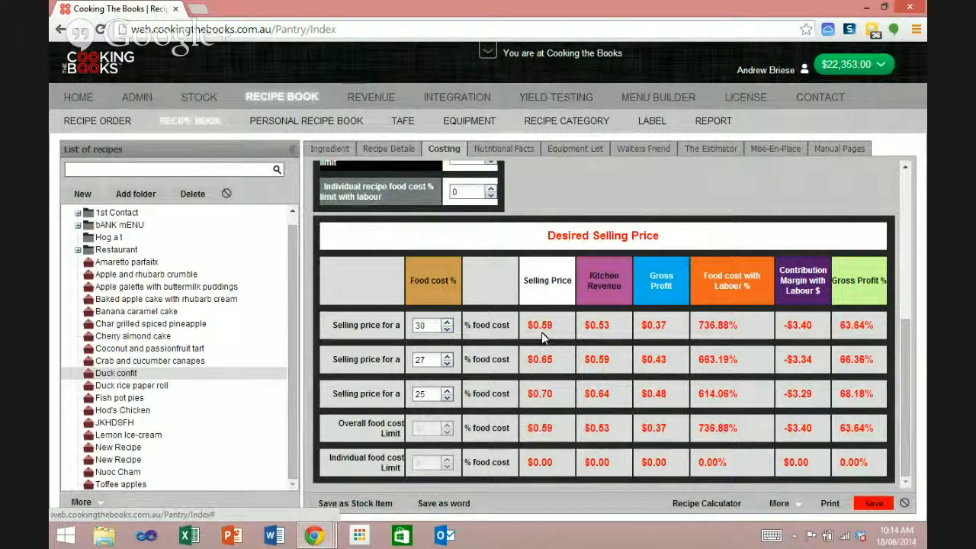
scroll(541, 331, "up", 4)
left_click(386, 150)
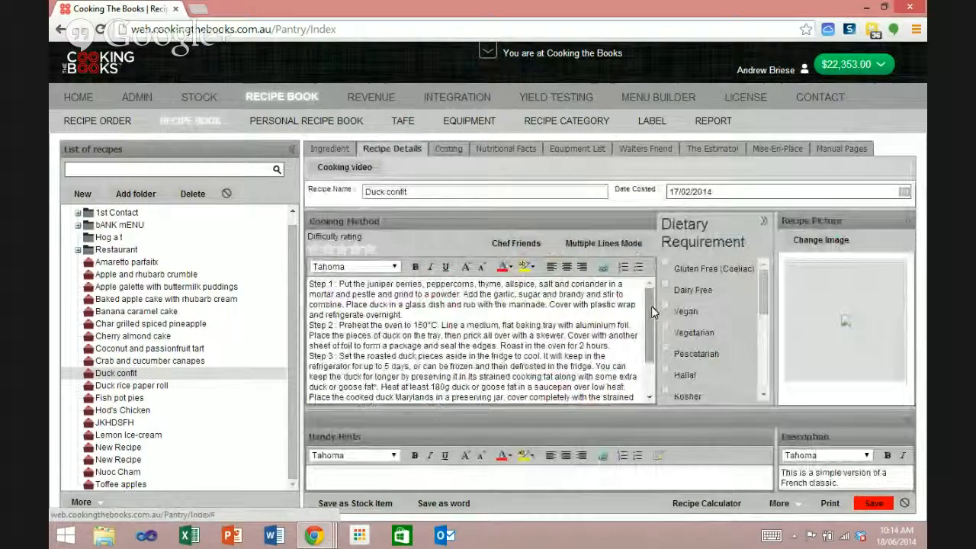
- View the Duck confit recipe's nutritional facts, equipment list, Waiters Friend, Estimator and Mise-En-Place data
left_click_drag(652, 310, 656, 263)
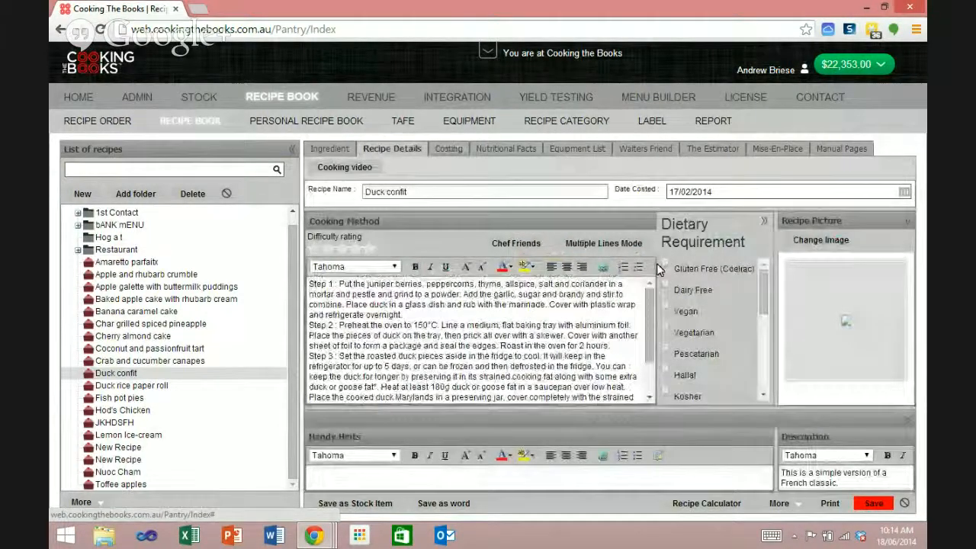
left_click(502, 148)
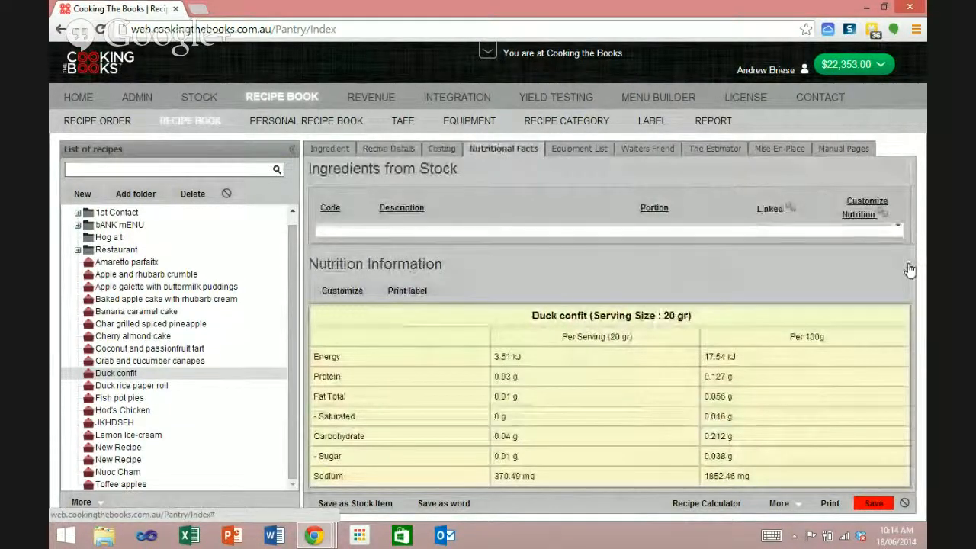
left_click(568, 150)
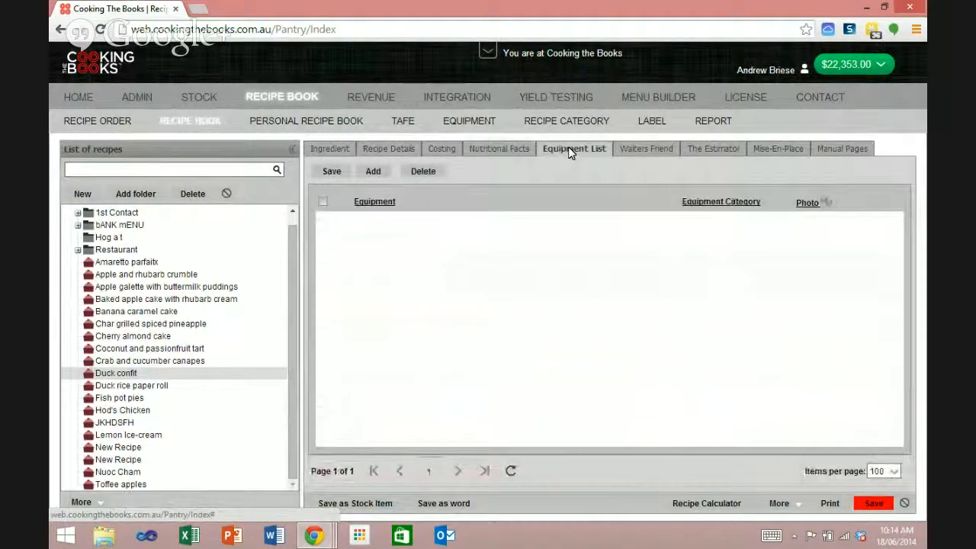
left_click(644, 151)
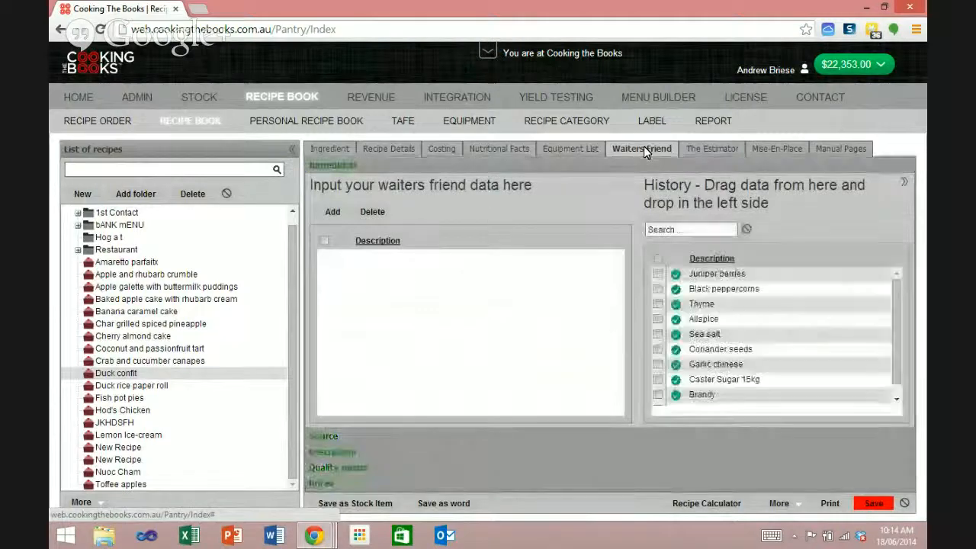
left_click(730, 148)
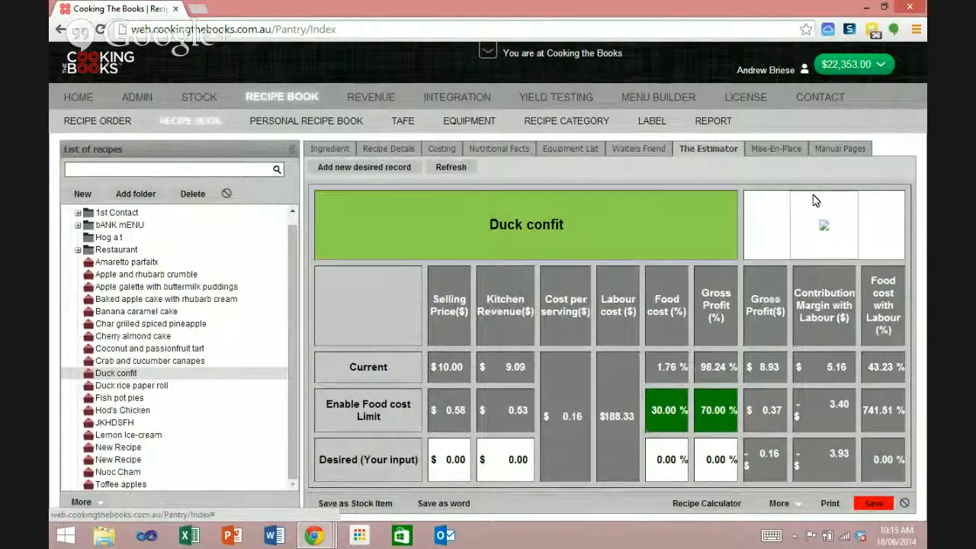
left_click(775, 148)
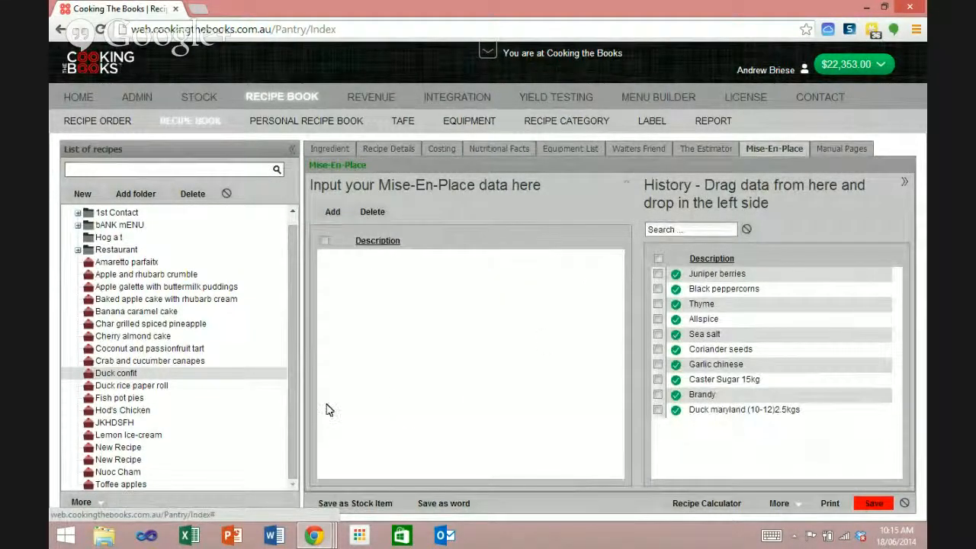
- Generate the Duck confit recipe card as a PDF, review its ingredients, cooking method and costing pages, and close it
left_click(833, 507)
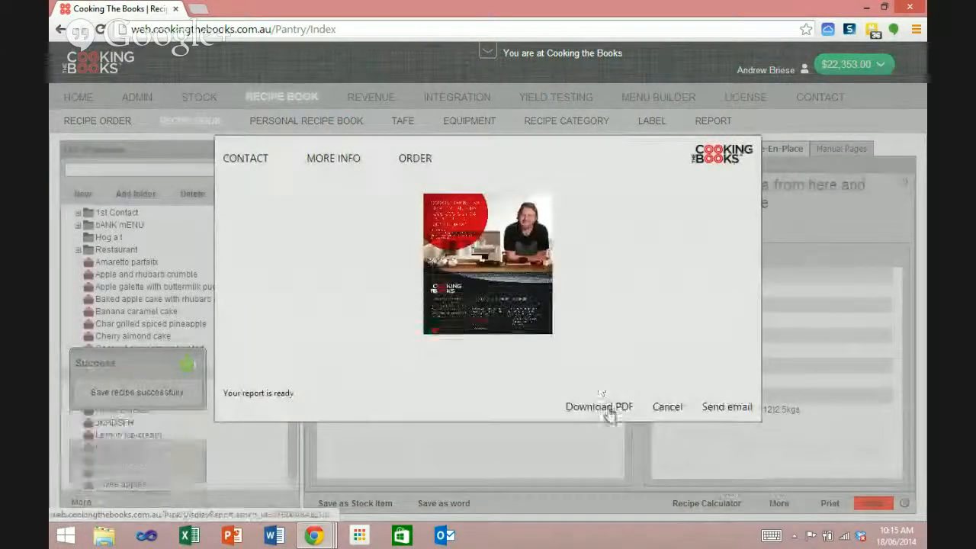
left_click(611, 412)
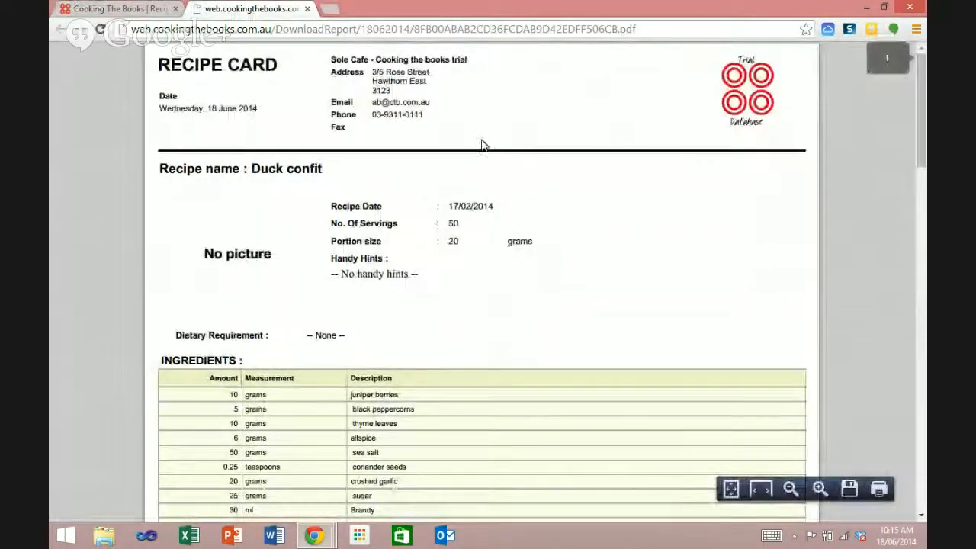
scroll(523, 129, "down", 4)
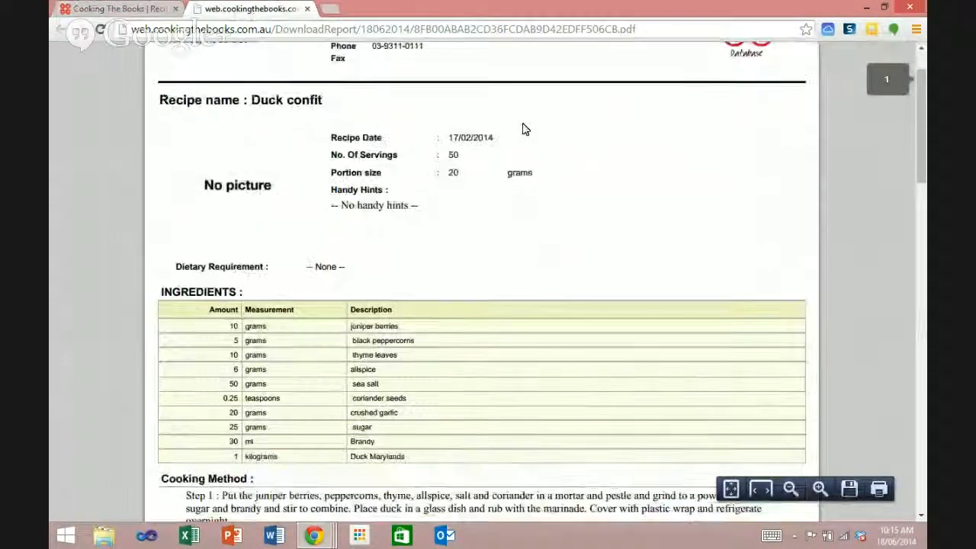
scroll(523, 129, "down", 1)
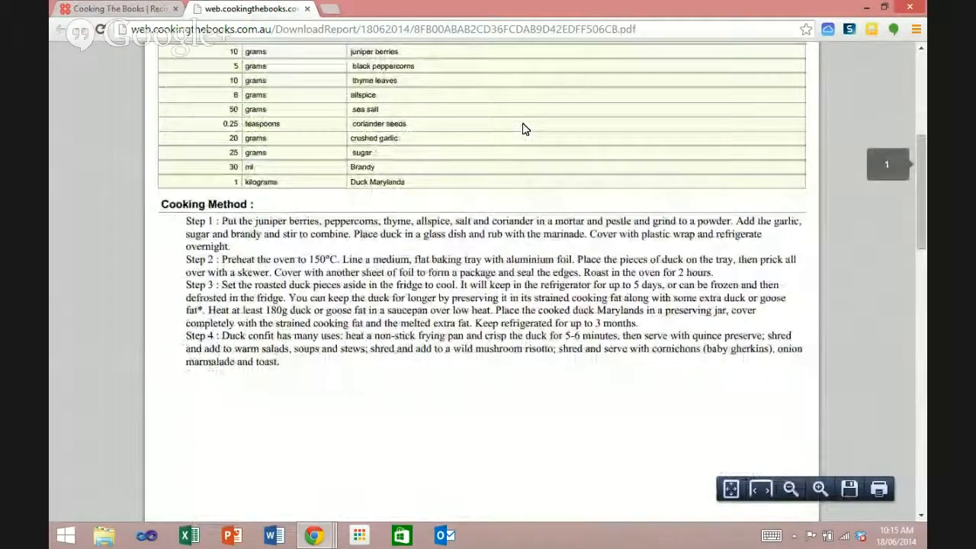
scroll(523, 129, "down", 7)
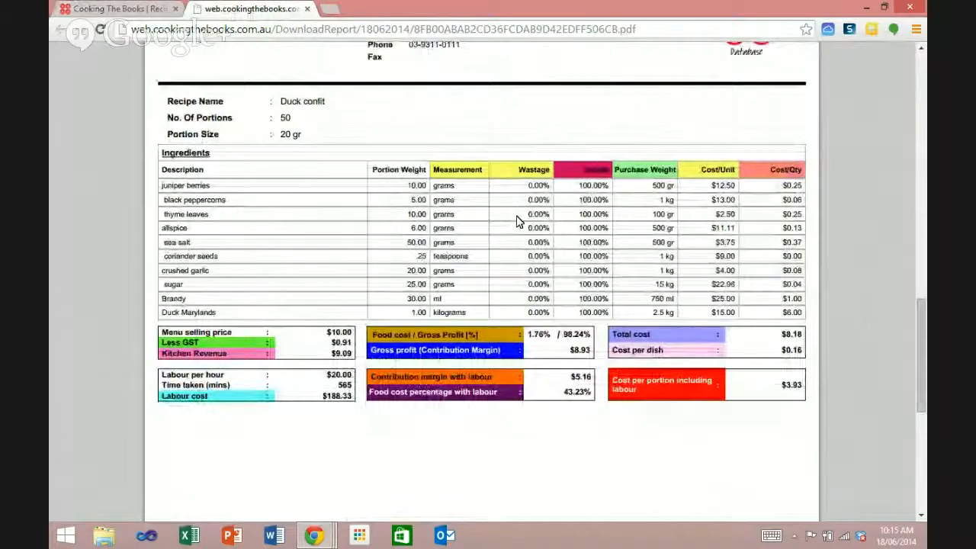
scroll(516, 222, "down", 1)
scroll(515, 220, "up", 8)
scroll(513, 216, "up", 2)
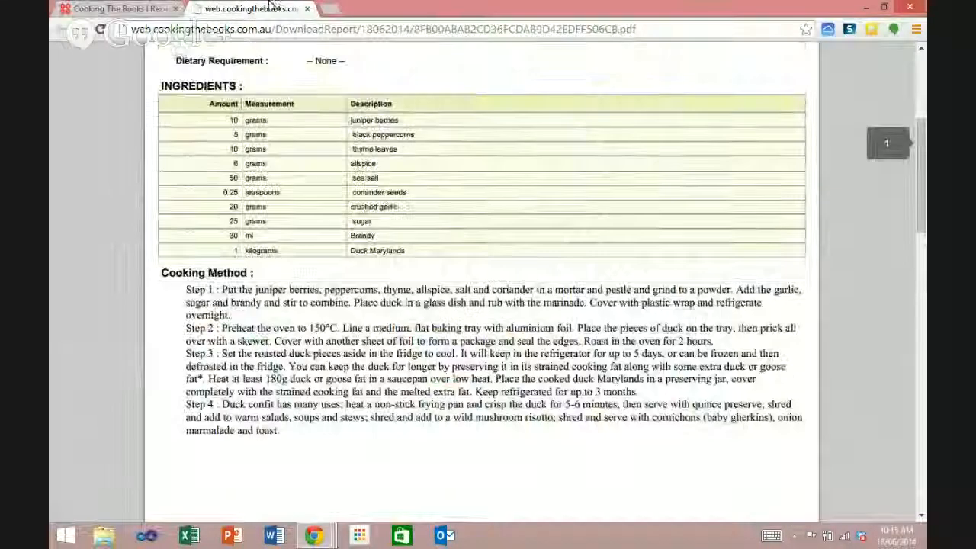
left_click(308, 9)
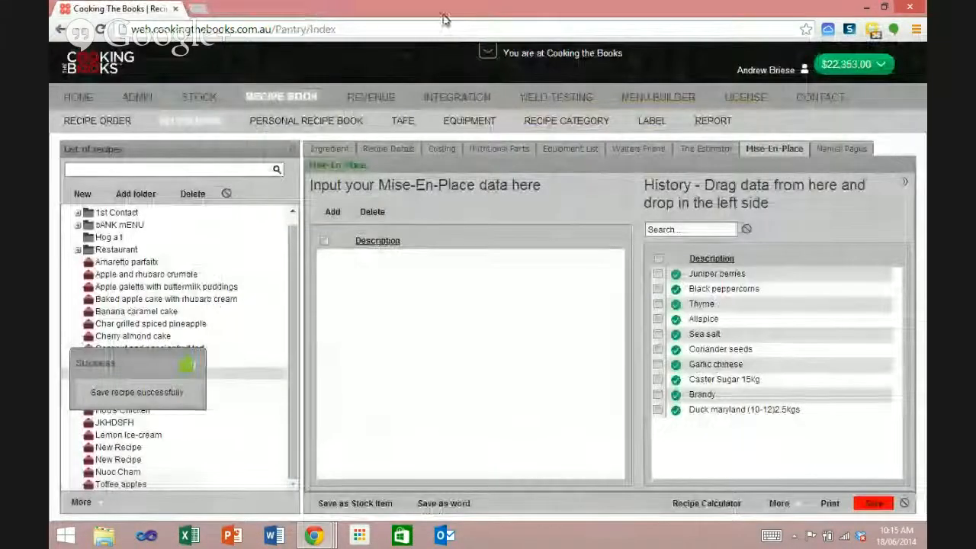
- Open the recipe order dated 19/02/2013 for editing, review its recipes, suppliers and order details, and close it without saving
left_click(104, 122)
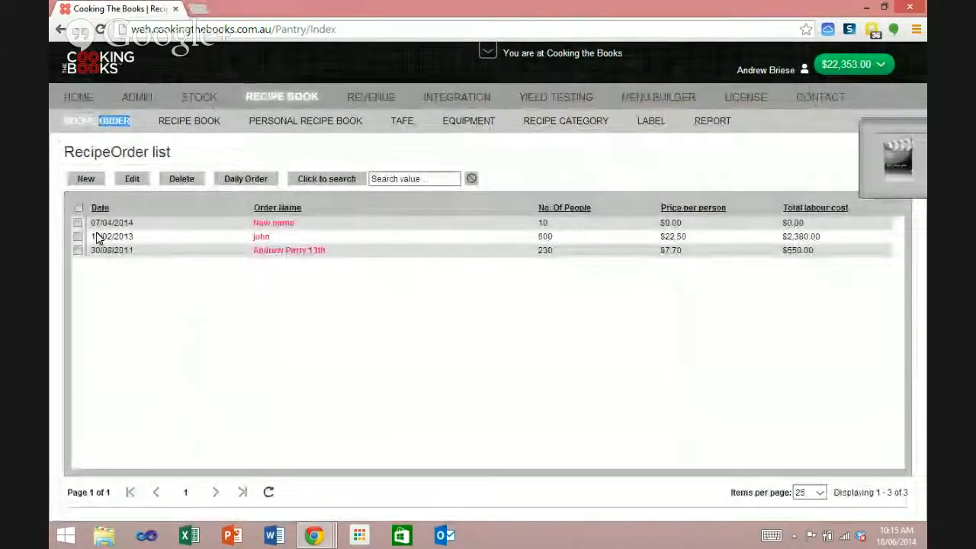
left_click(78, 236)
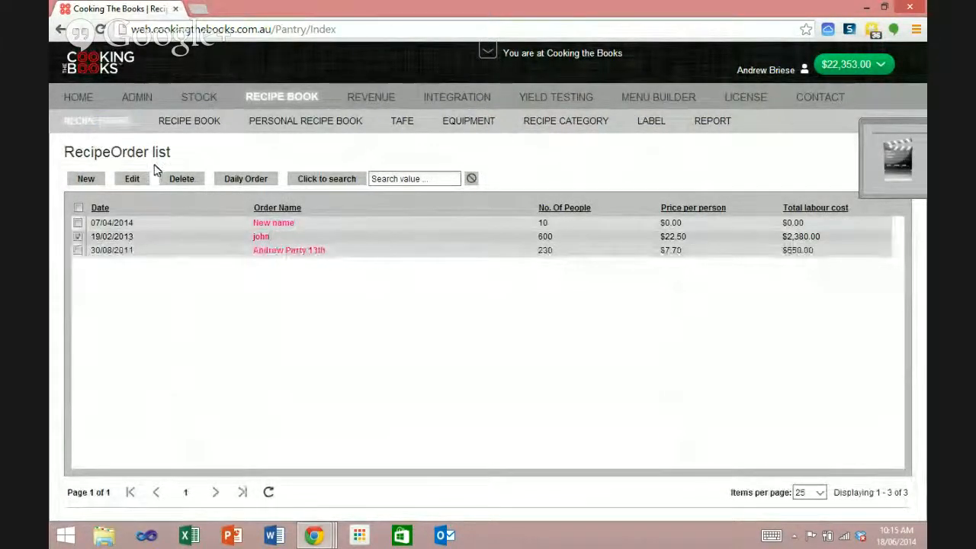
left_click(132, 178)
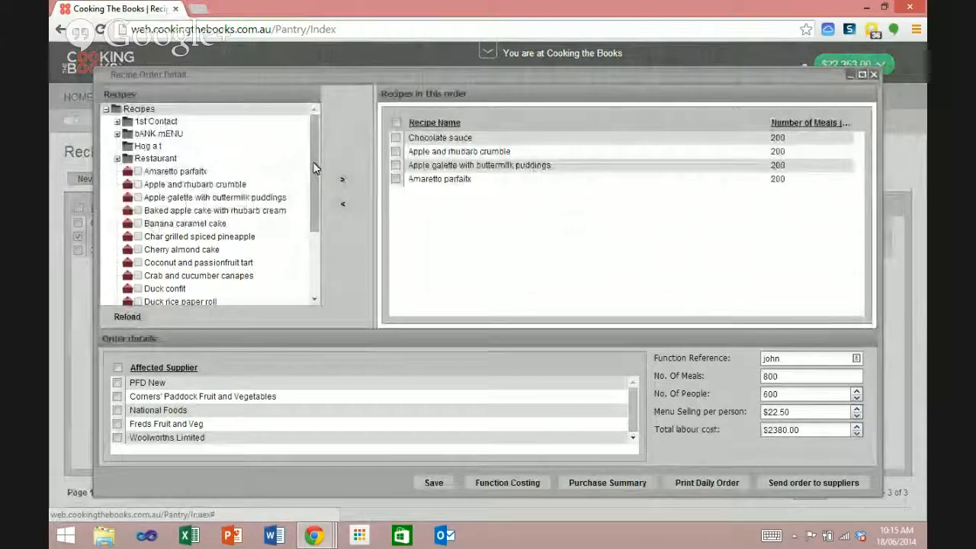
left_click_drag(315, 168, 316, 257)
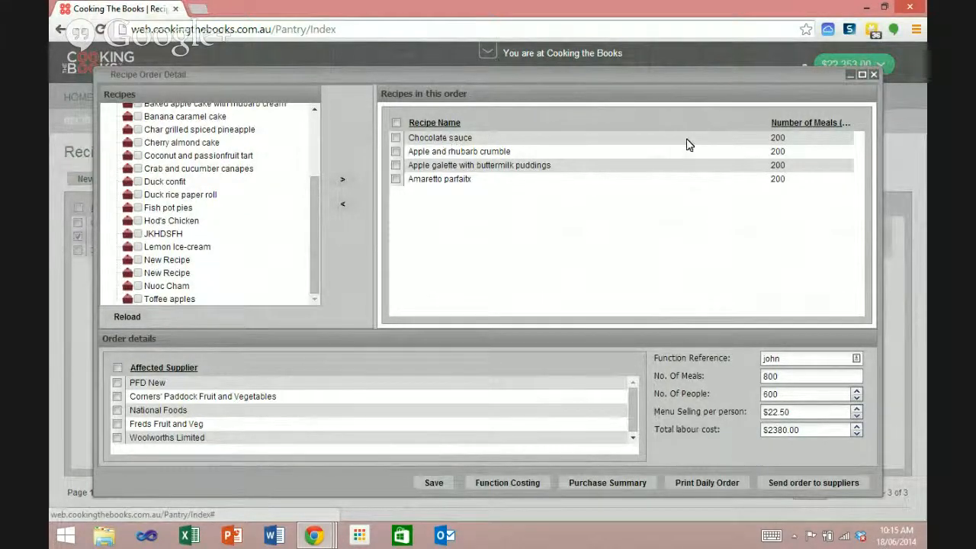
left_click(817, 412)
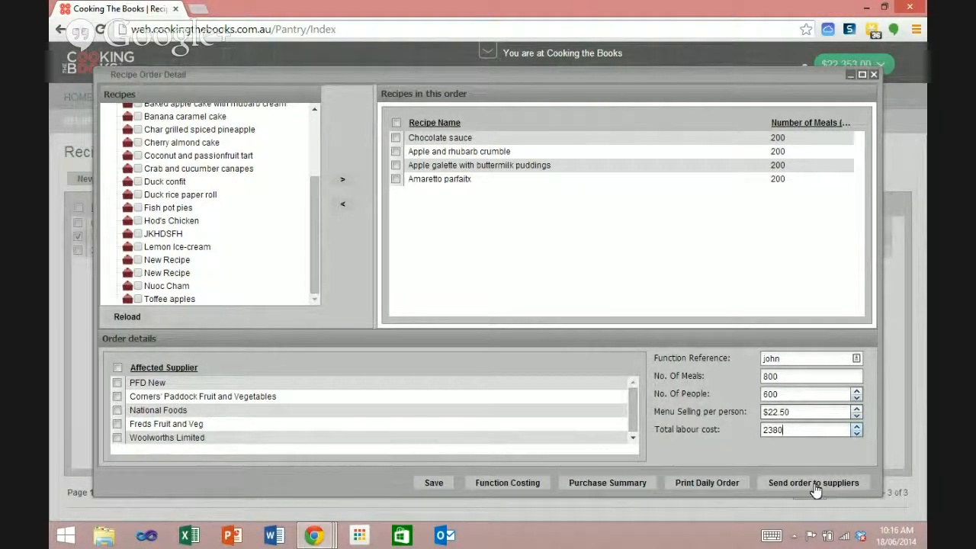
left_click(874, 74)
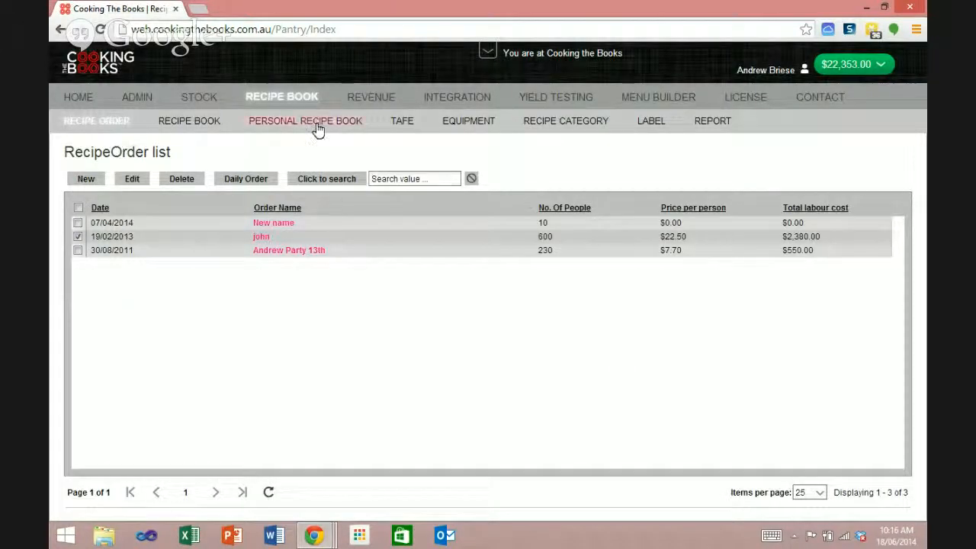
- Browse the recipe book's equipment list with its photos from the baking tray down to the wooden spoon
left_click(465, 122)
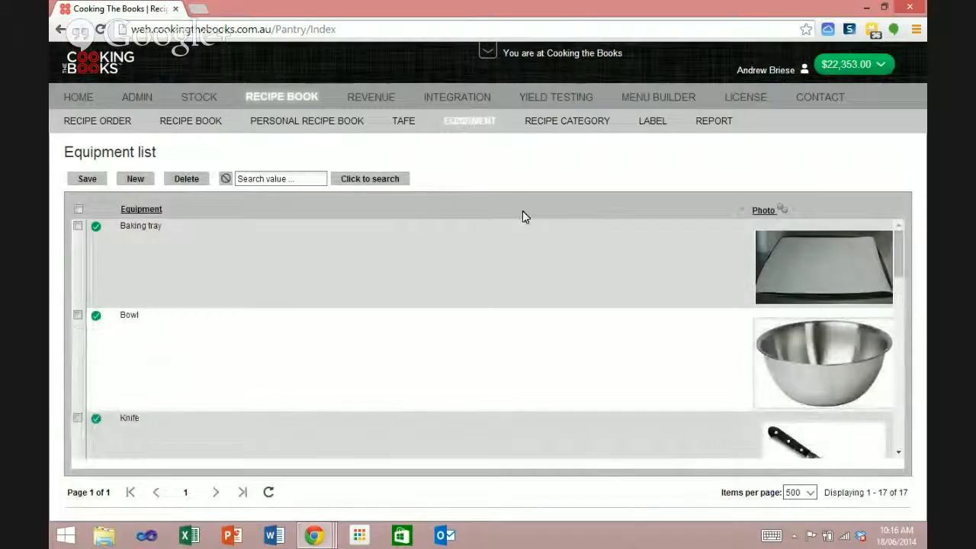
scroll(568, 244, "down", 8)
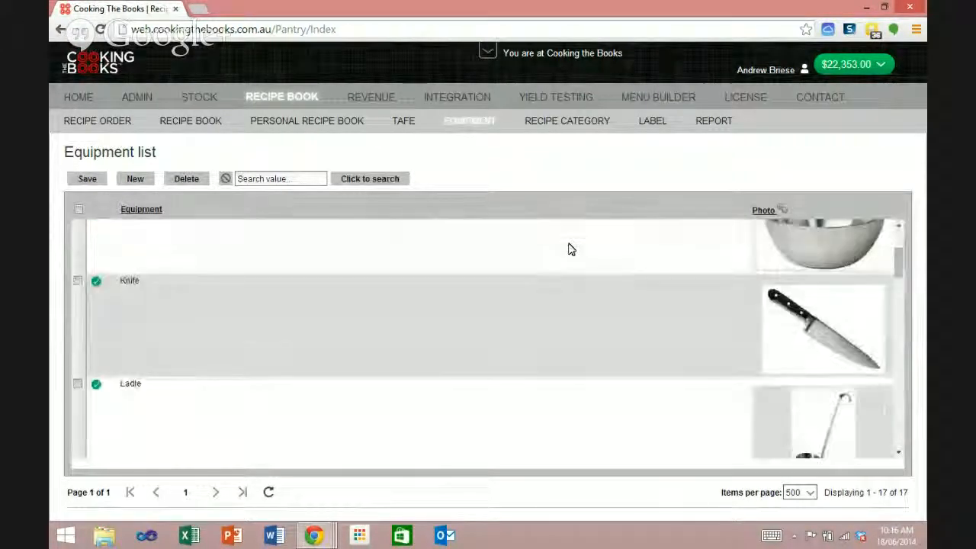
scroll(568, 246, "down", 10)
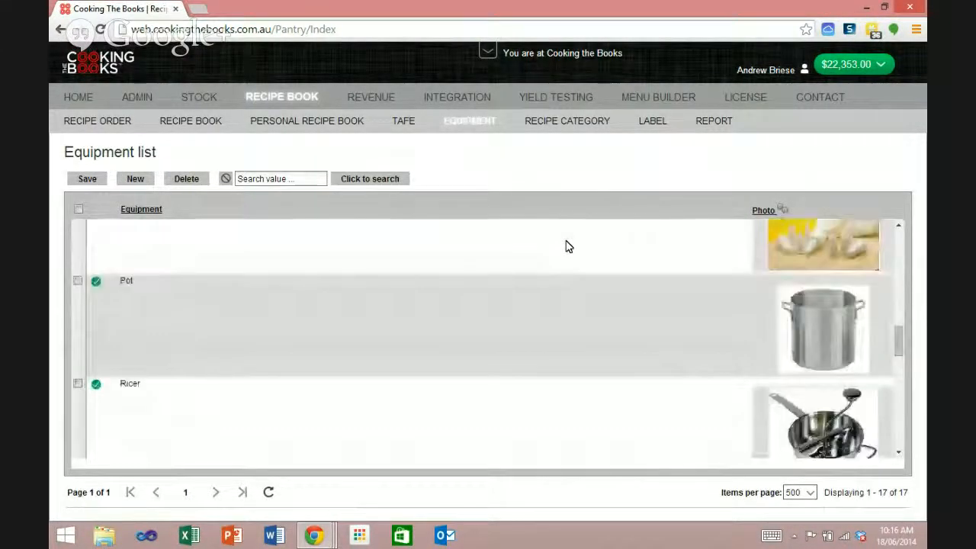
scroll(566, 246, "down", 5)
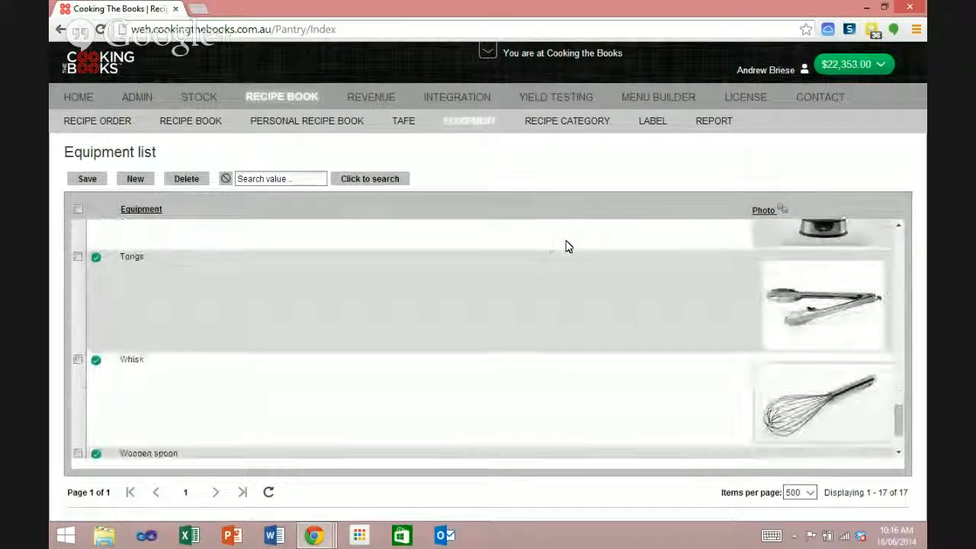
- View the recipe categories and browse the printable label categories from Day Dot to Usage Note
left_click(570, 129)
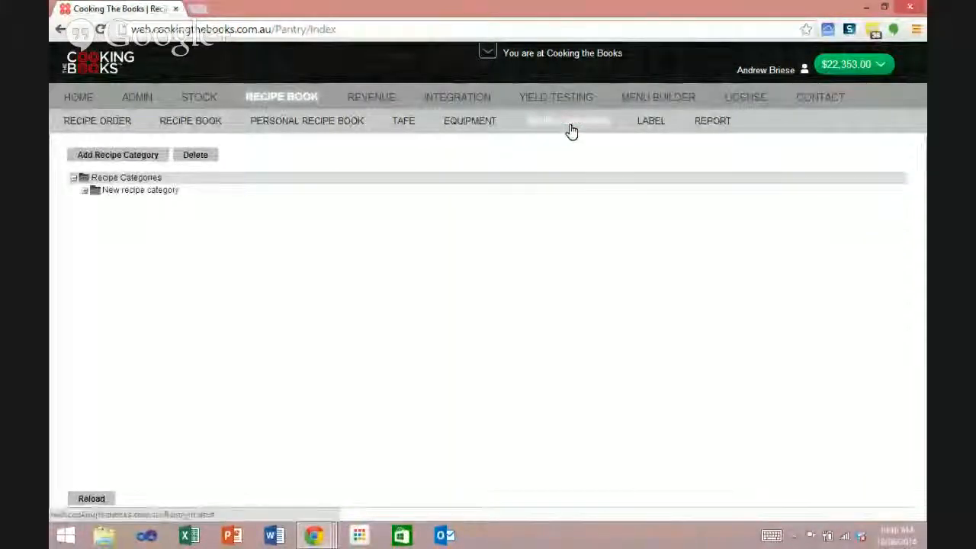
left_click(648, 122)
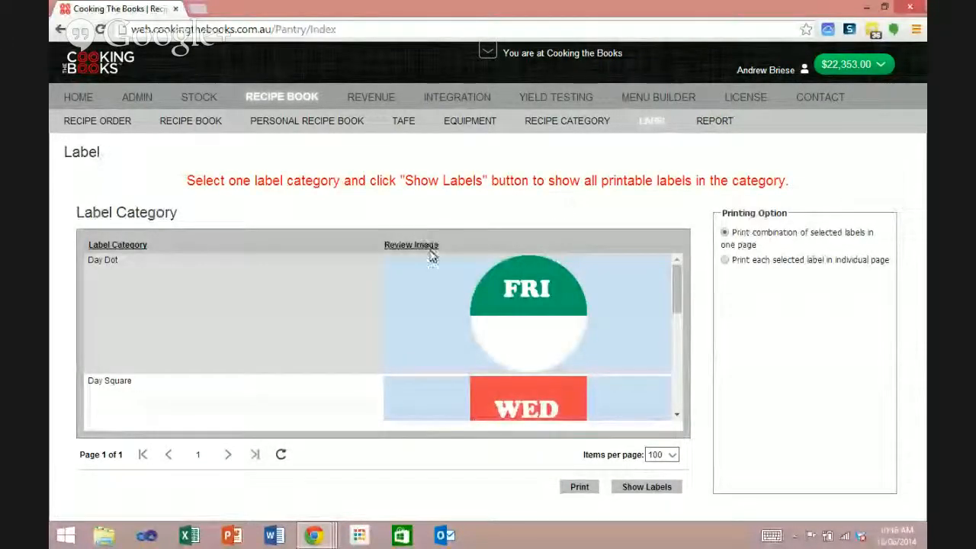
scroll(610, 289, "down", 5)
scroll(610, 290, "down", 5)
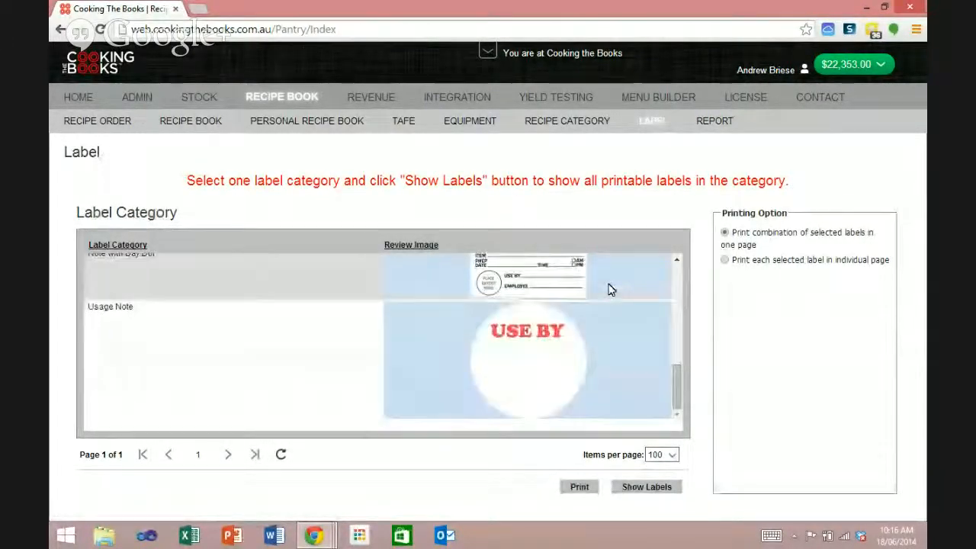
- Browse the list of available recipe book reports down to the Recipe Card Report and return to its start
left_click(715, 122)
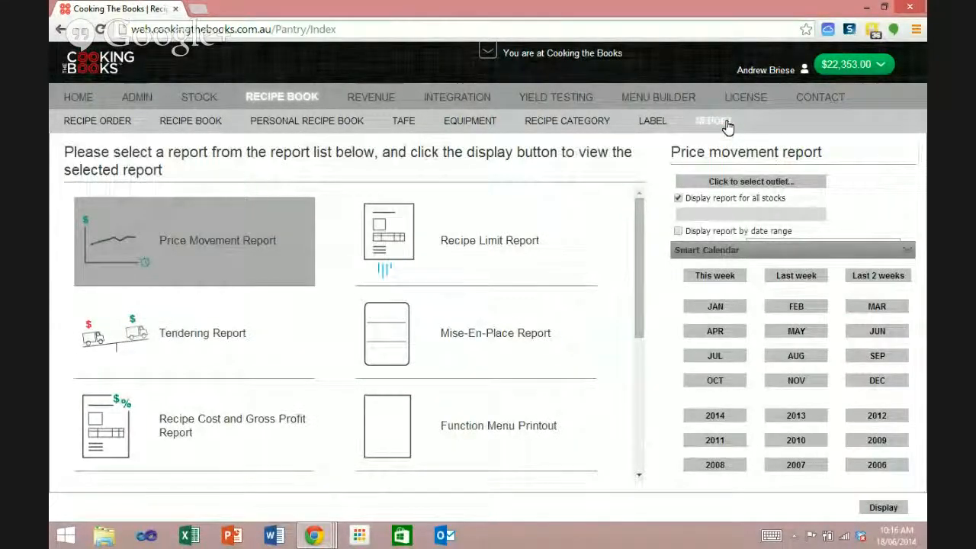
scroll(532, 231, "down", 4)
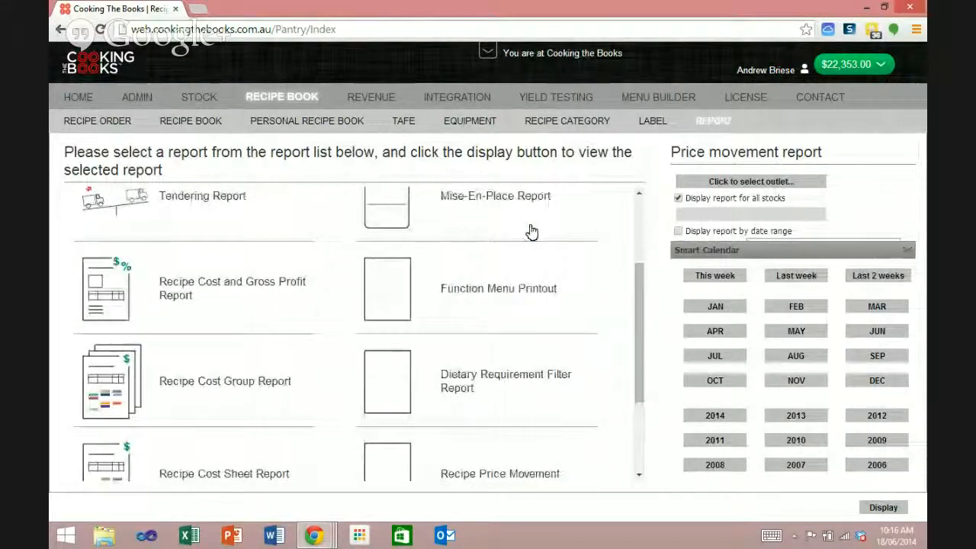
scroll(532, 231, "down", 1)
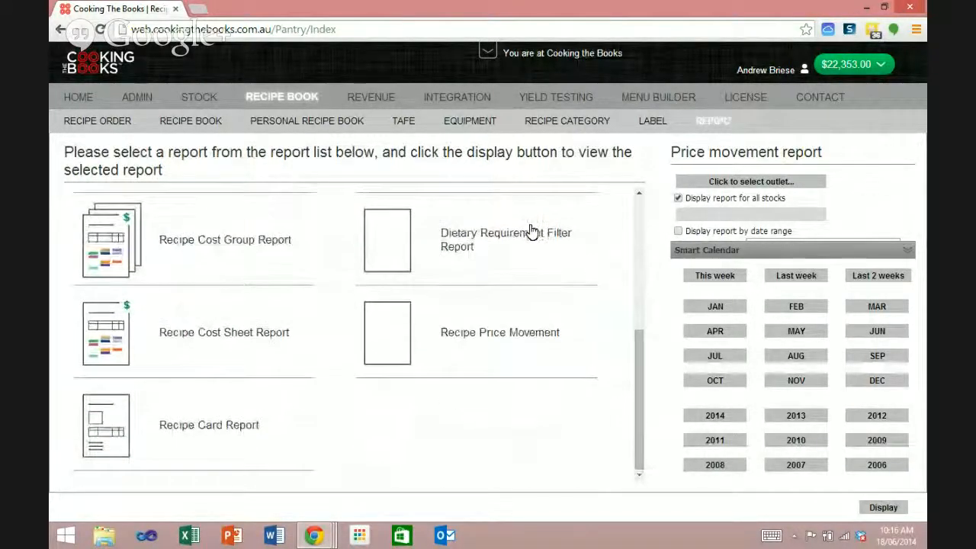
scroll(532, 231, "up", 5)
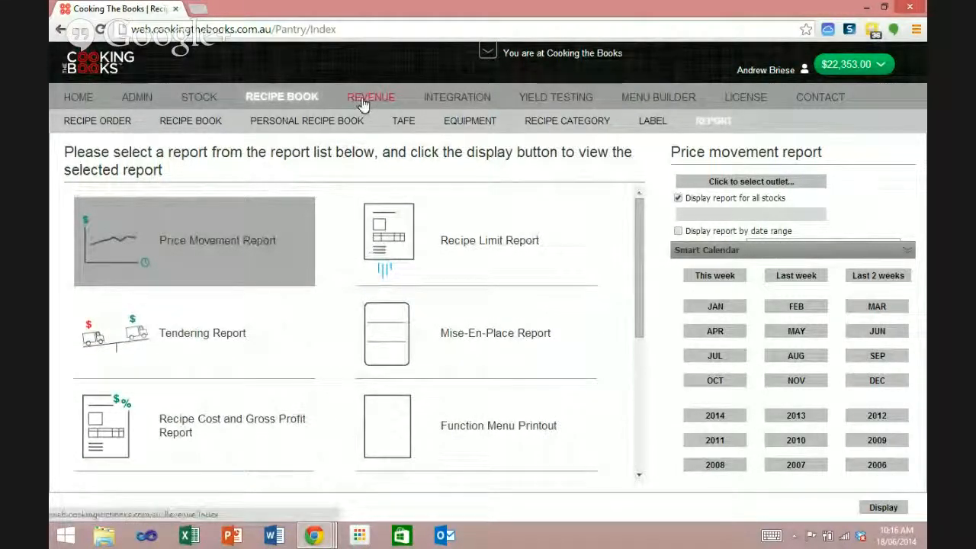
- Add a kitchen revenue entry for the Resturant department with lunch sales of $2,000 including GST
left_click(363, 101)
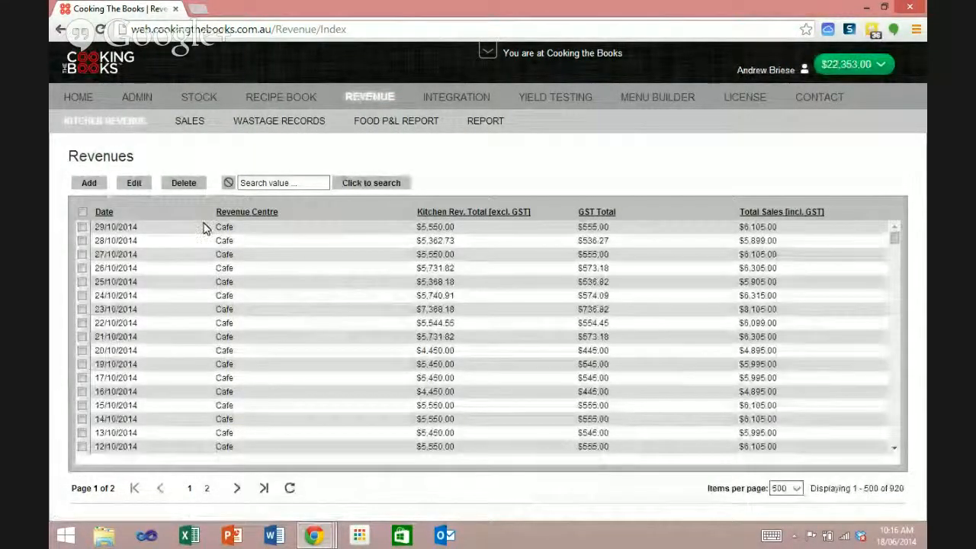
left_click(89, 183)
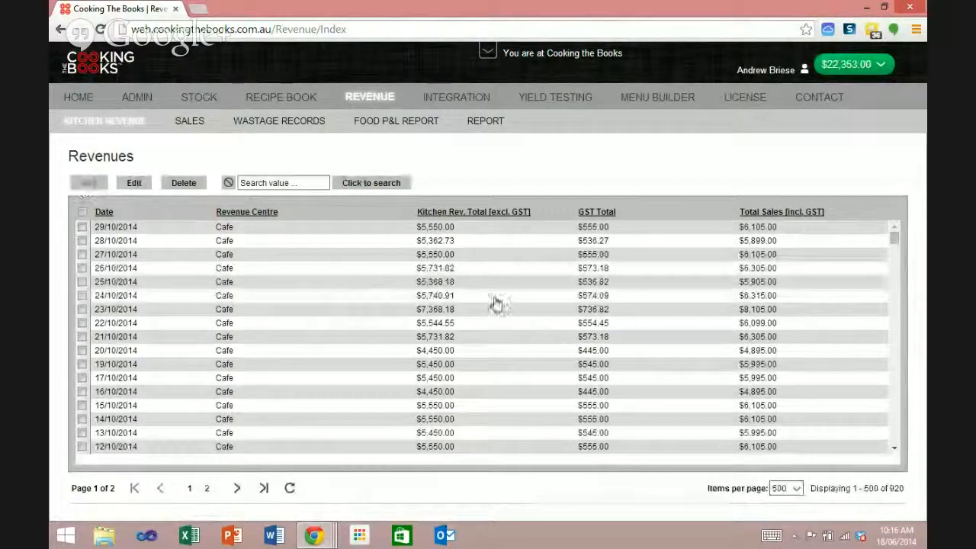
left_click(276, 233)
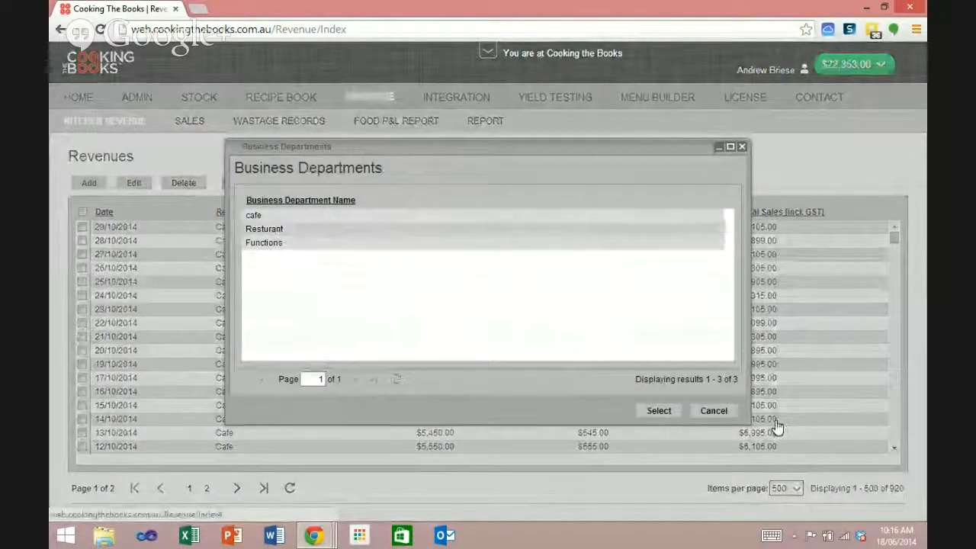
left_click(651, 415)
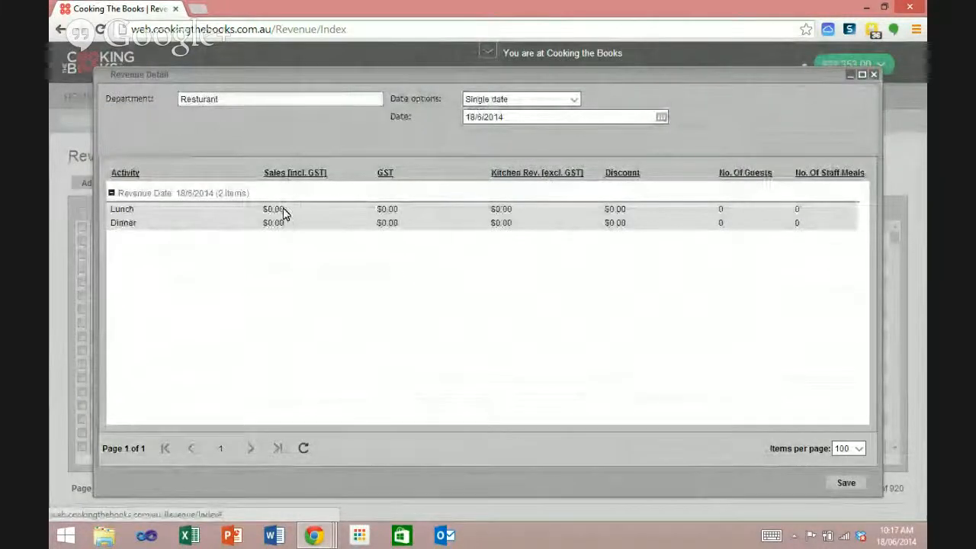
left_click(283, 210)
type("2")
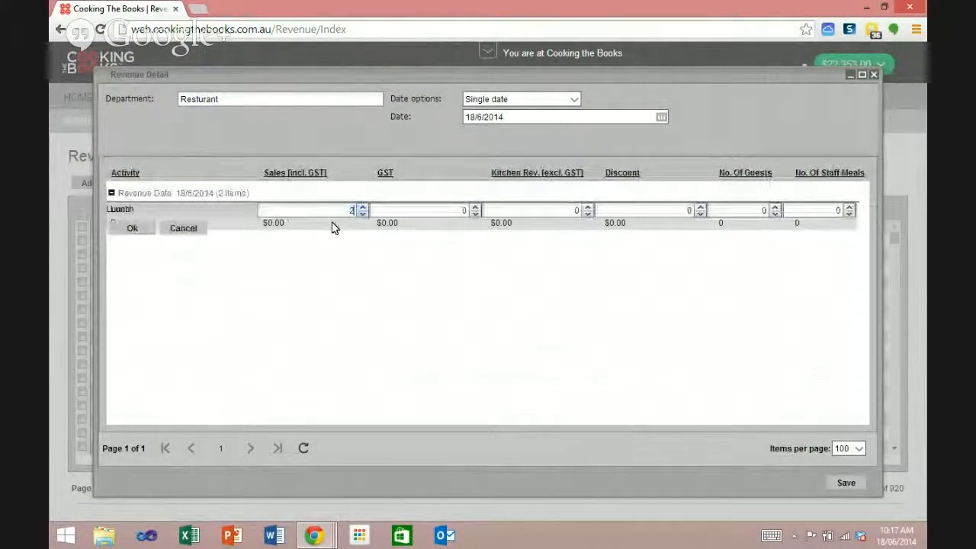
type("000")
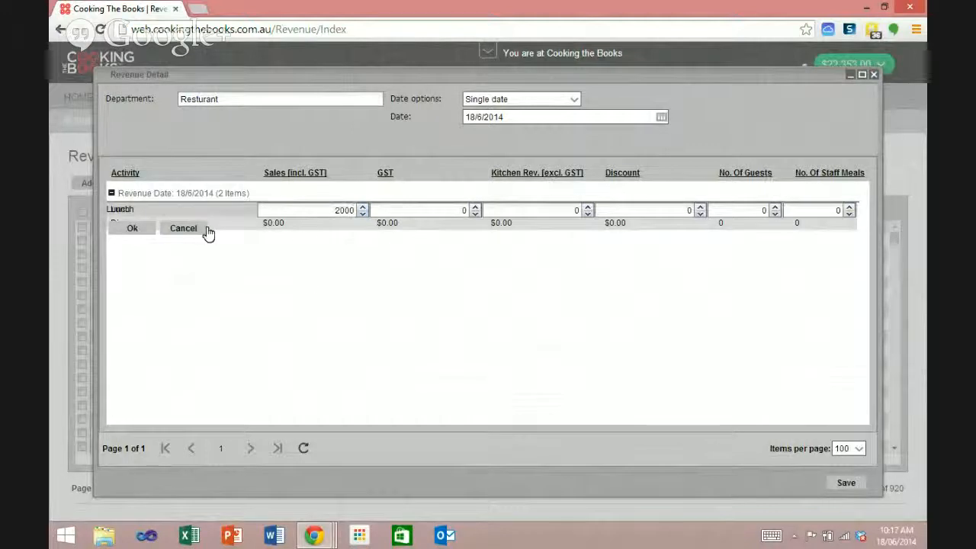
left_click(116, 230)
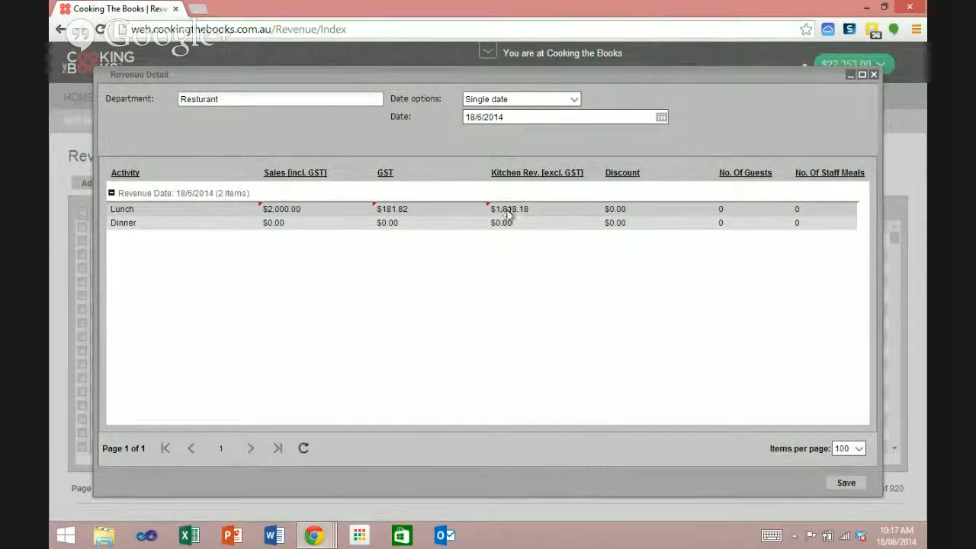
- Set the lunch activity's number of guests to 20 and staff meals to 5, and save the revenue entry
left_click(740, 212)
type("2")
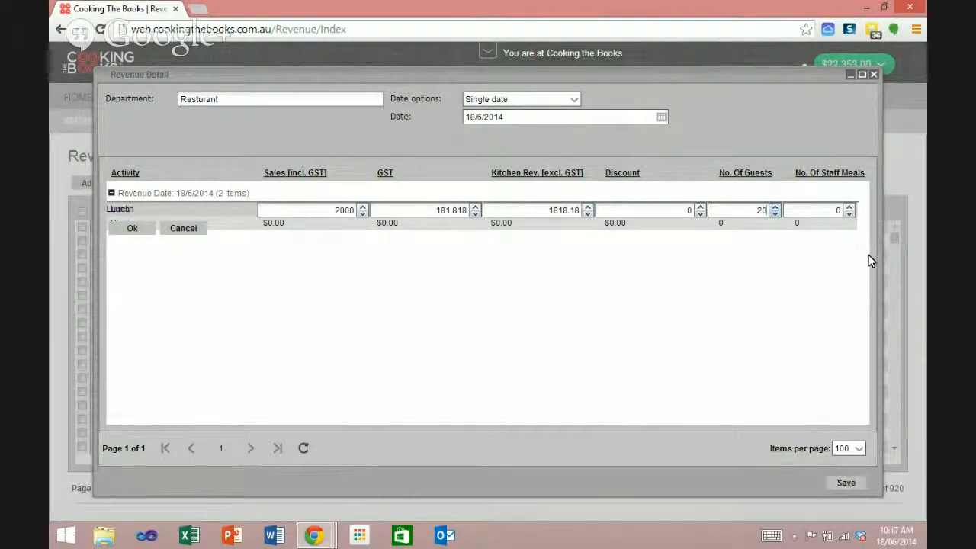
type("0")
left_click(837, 210)
type("5")
left_click(128, 228)
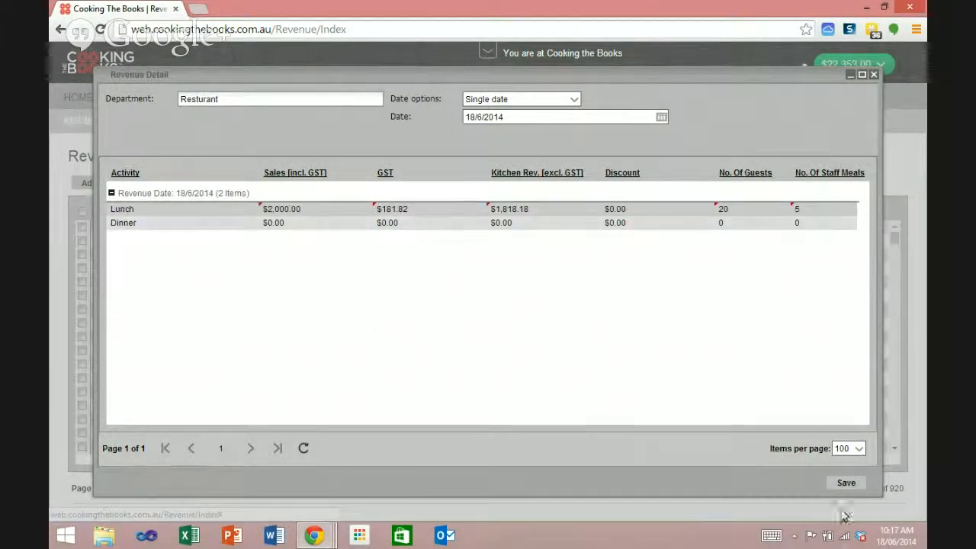
left_click(845, 484)
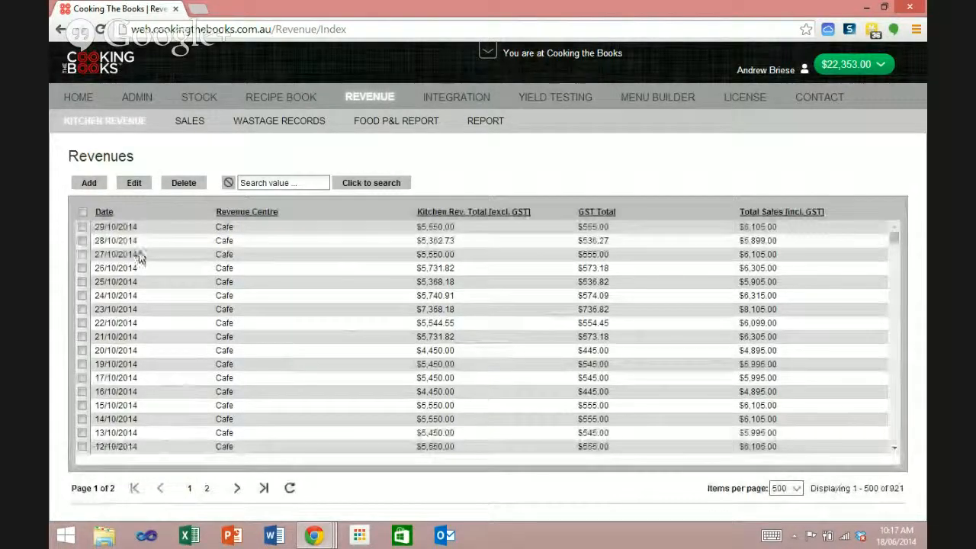
- Open the "dropped" wastage record for editing, review its wasted items, and close it without saving
left_click(262, 120)
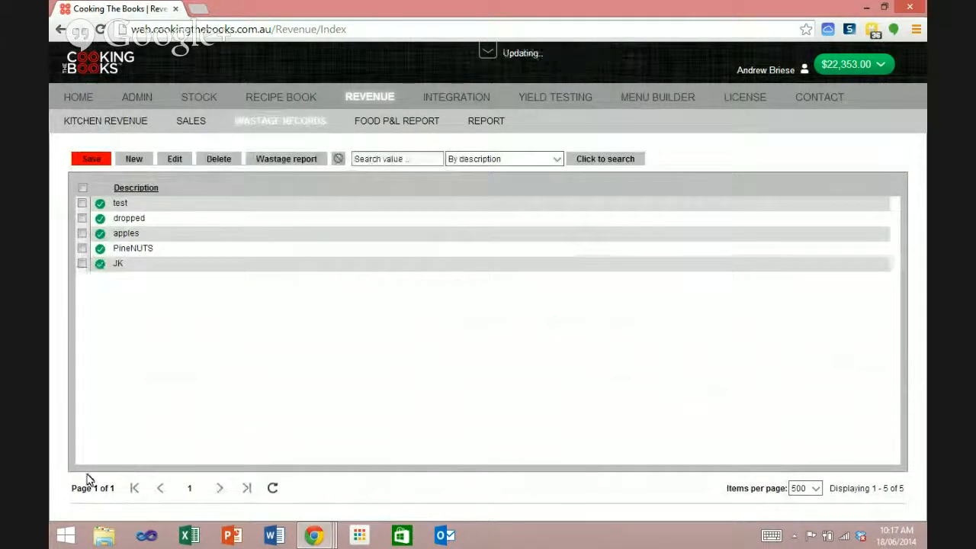
left_click(82, 218)
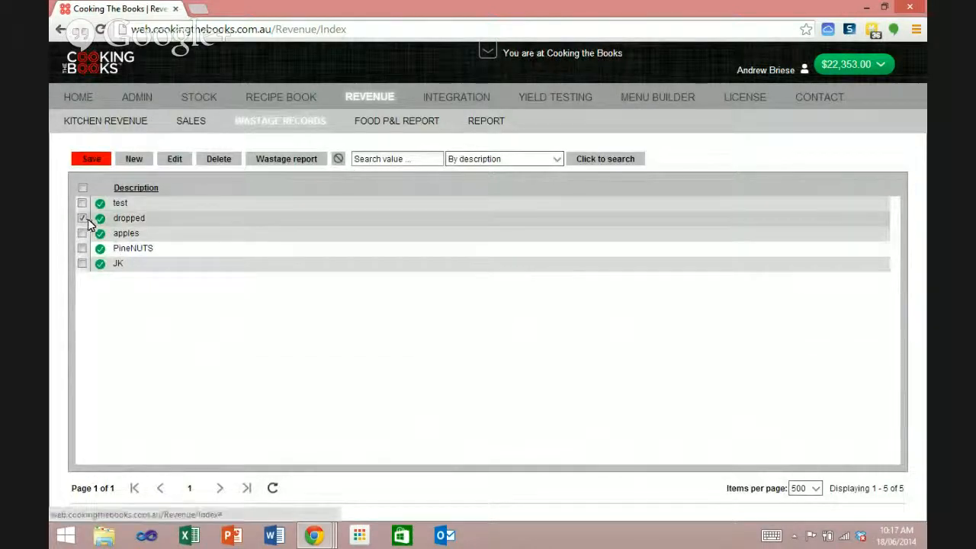
left_click(175, 159)
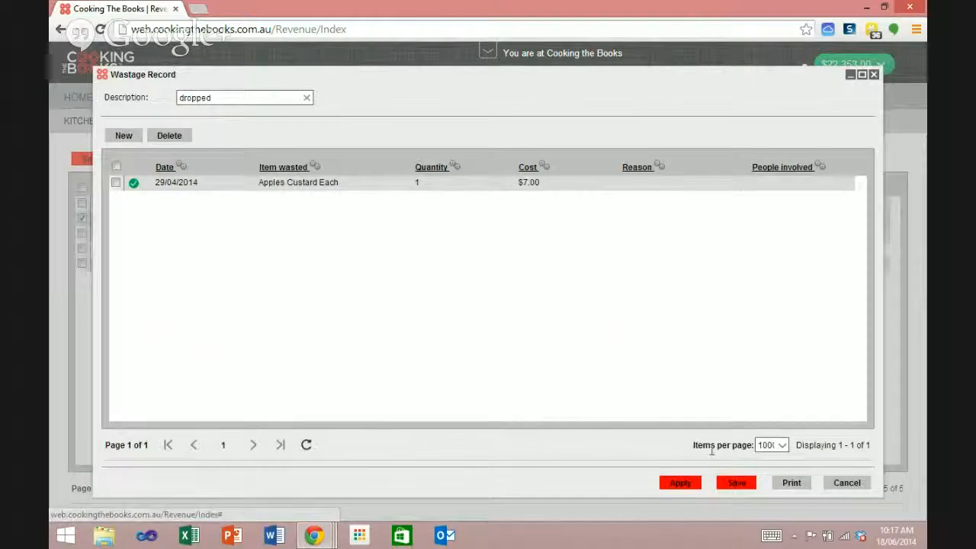
left_click(857, 487)
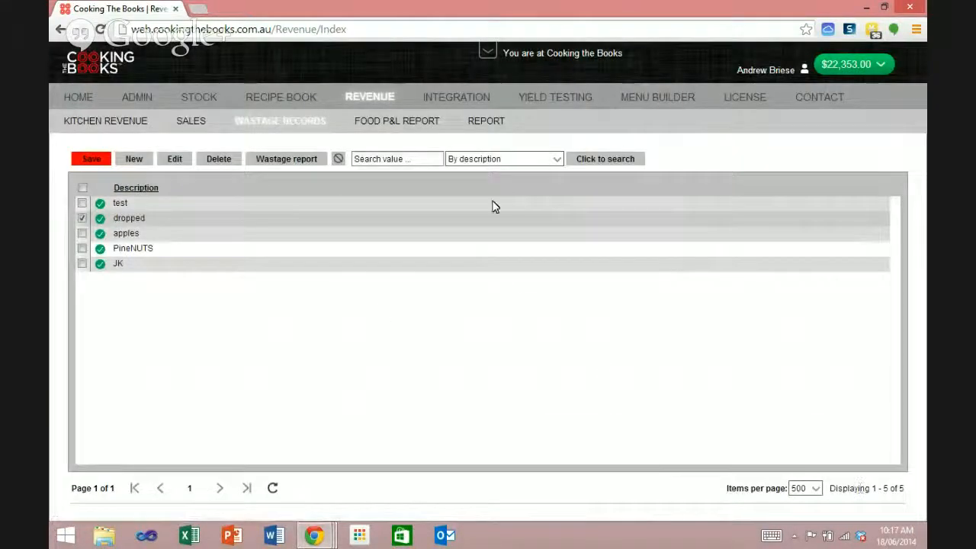
- View the revenue reports and the weekly purchase budget summary, and return to the stock invoices with the live food cost
left_click(481, 123)
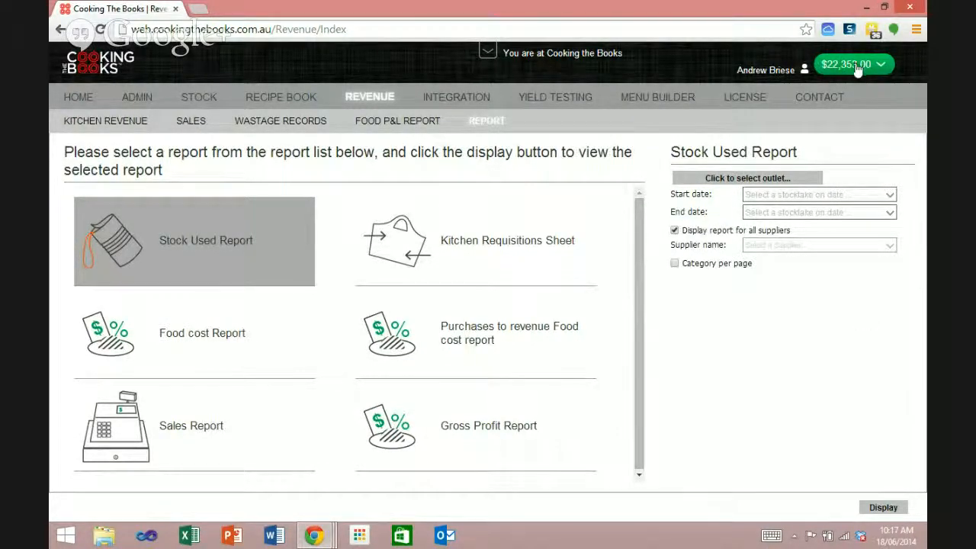
left_click(883, 65)
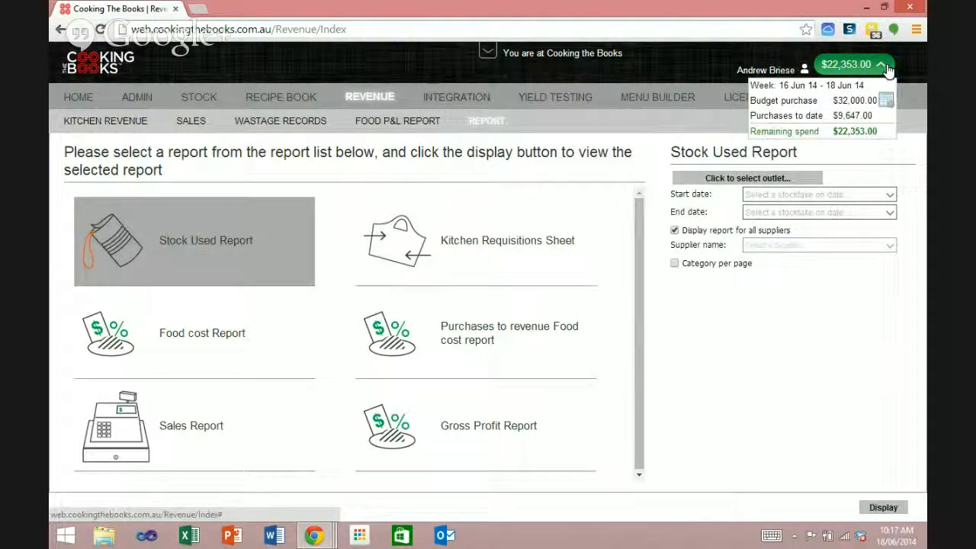
left_click(196, 100)
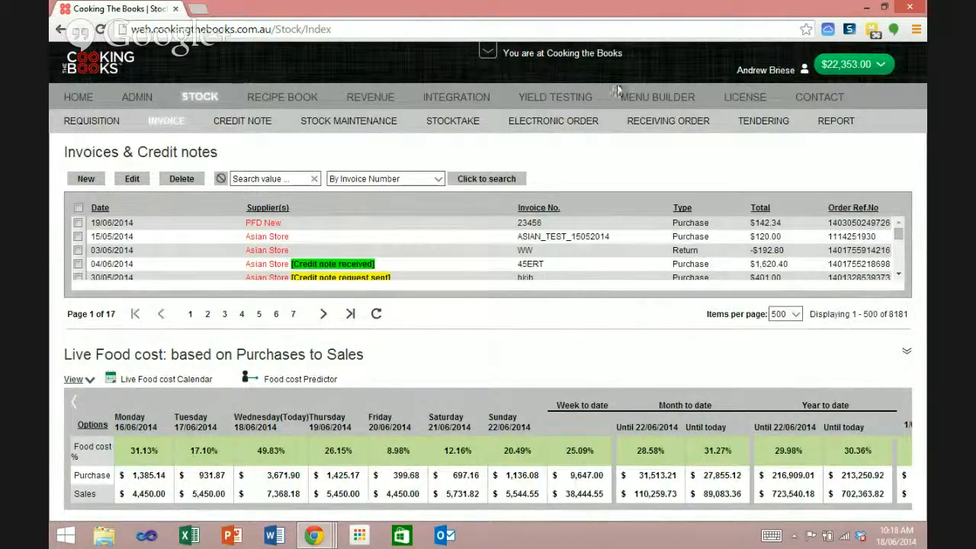
- Browse the available integrations from Xero down to Kounta and return to the start of the page
left_click(453, 97)
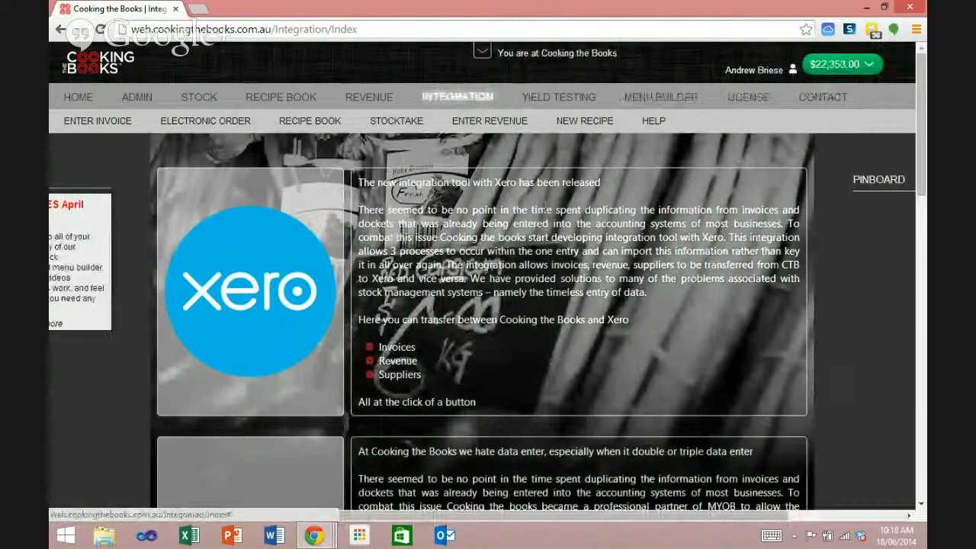
scroll(547, 211, "down", 2)
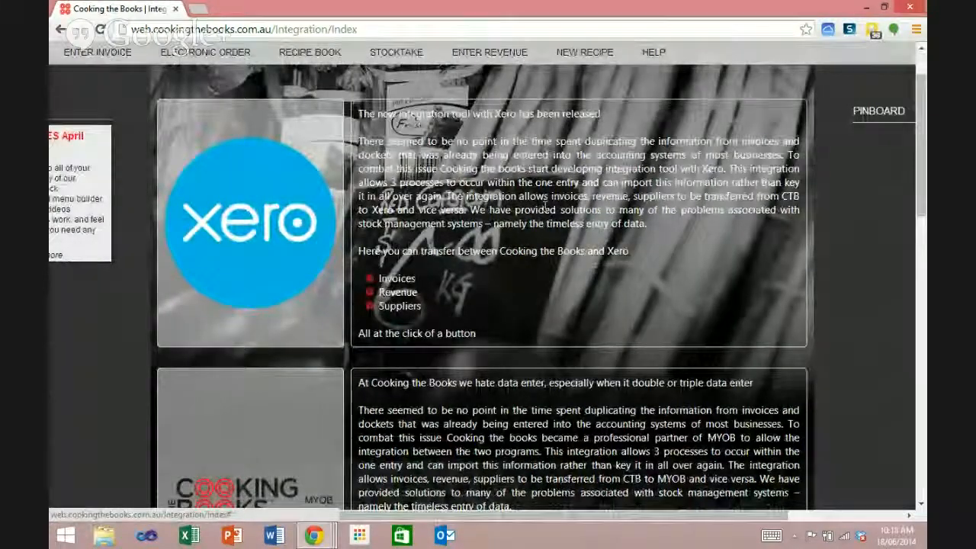
scroll(546, 206, "down", 10)
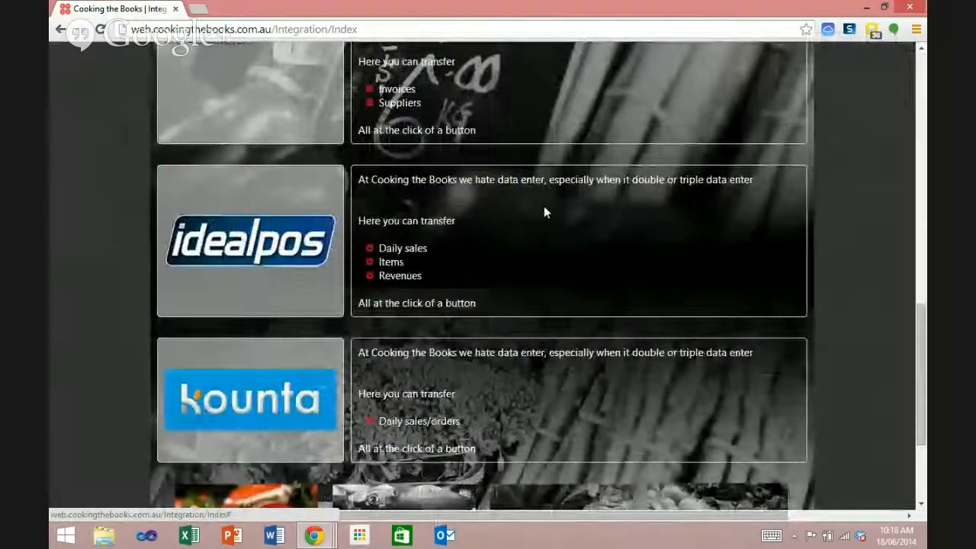
scroll(572, 277, "up", 12)
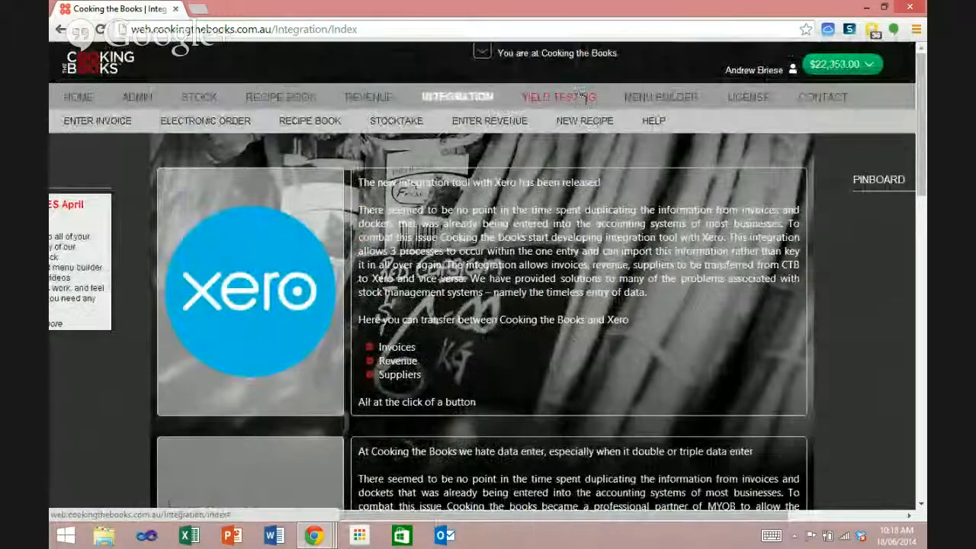
- Review the "1st Contact" menu analysis in yield testing, close it without saving, and view the wastage procedures
left_click(580, 99)
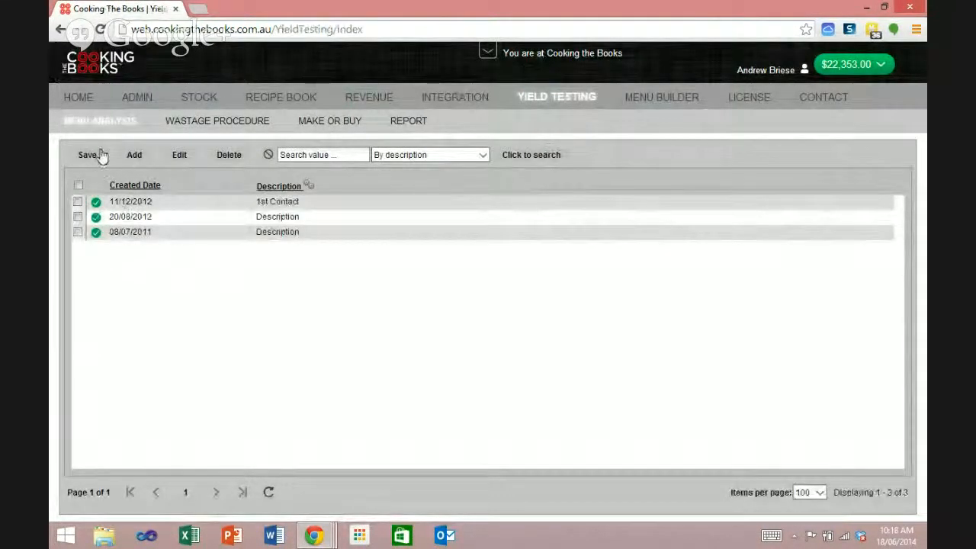
left_click(77, 201)
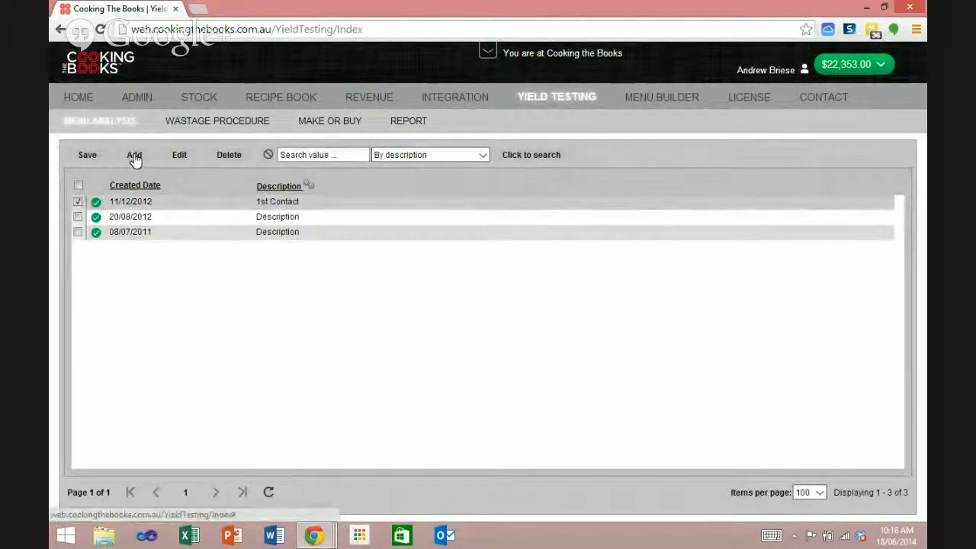
left_click(180, 163)
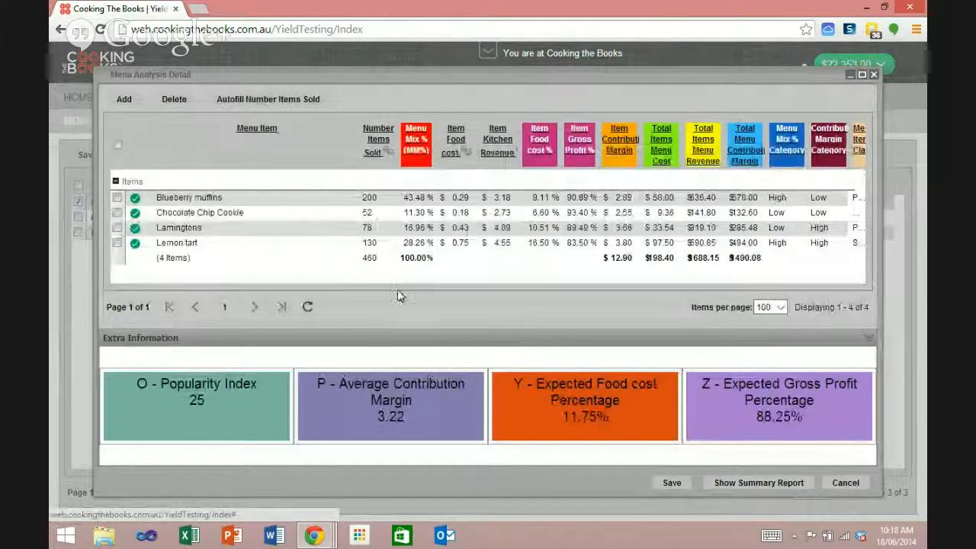
left_click(847, 484)
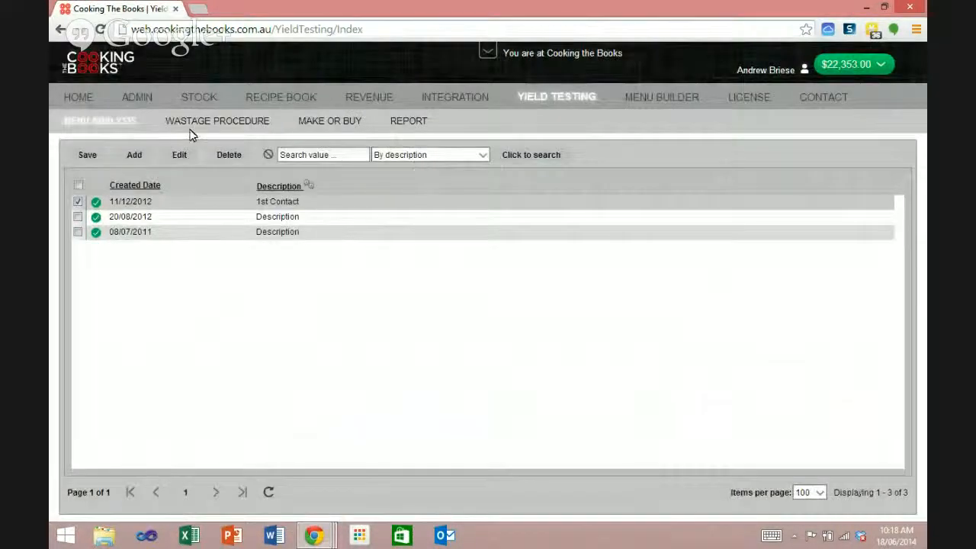
left_click(193, 126)
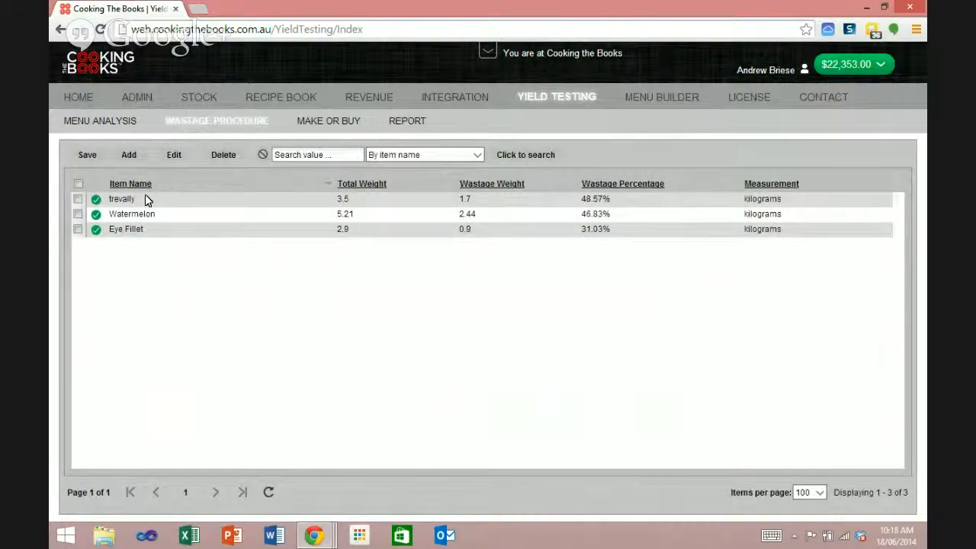
- Browse the past make-or-buy decisions, and return to yield testing to select the Wastage Records report
left_click(314, 119)
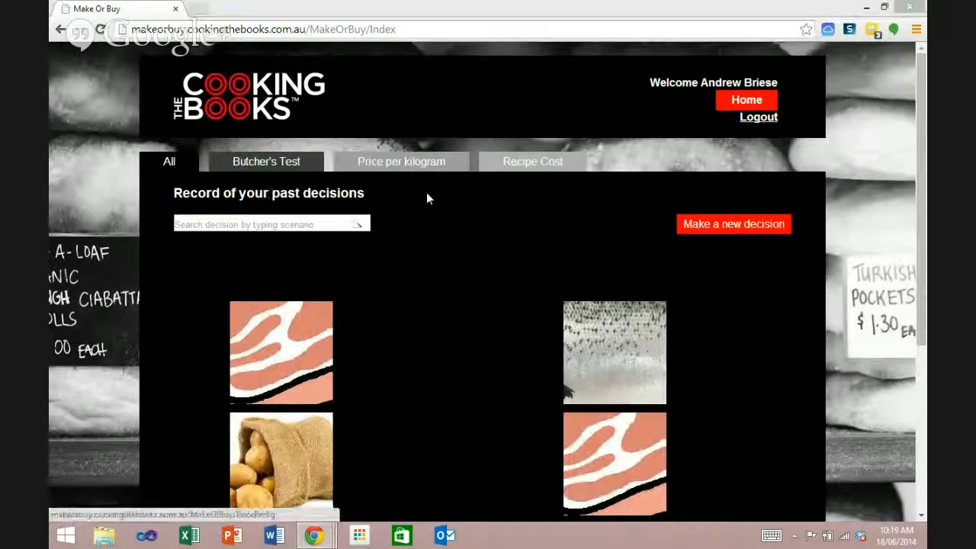
scroll(426, 192, "down", 3)
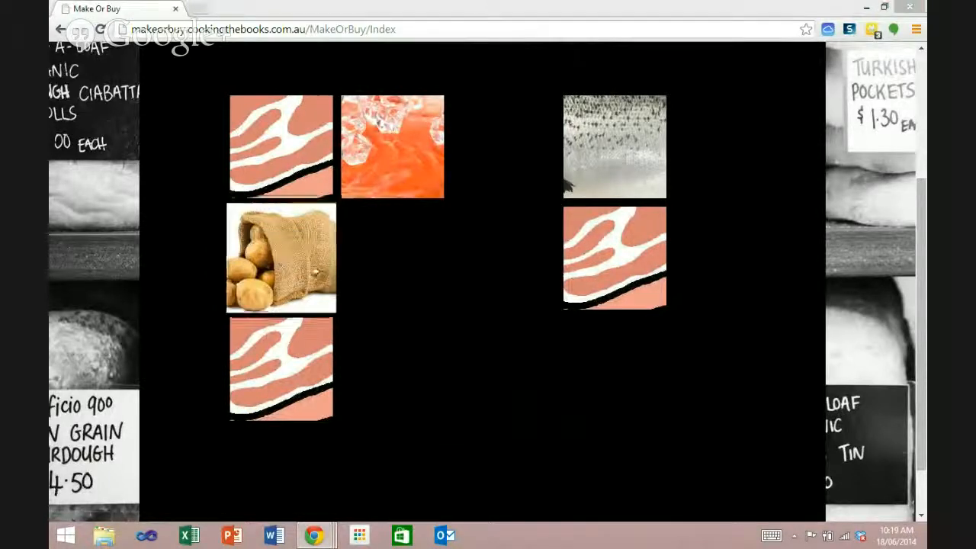
scroll(306, 263, "up", 3)
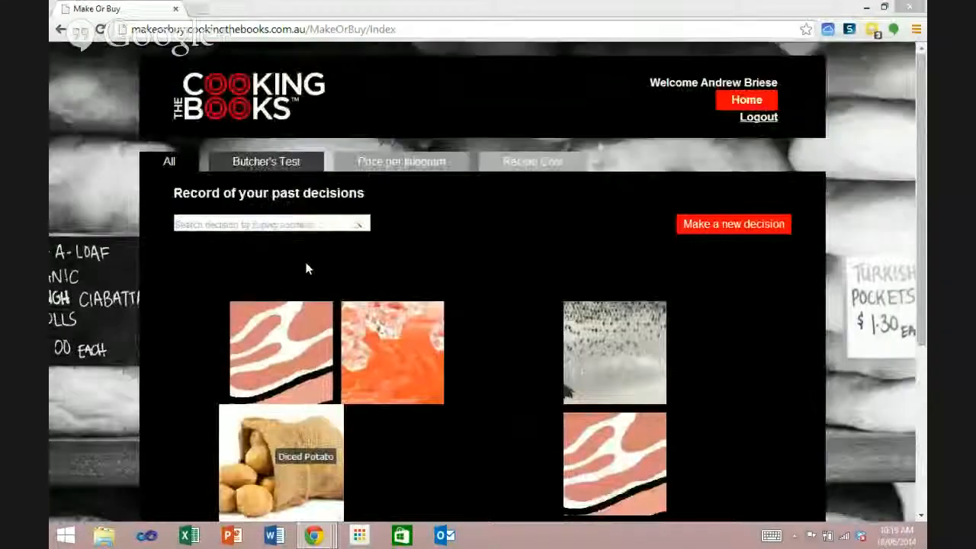
left_click(61, 31)
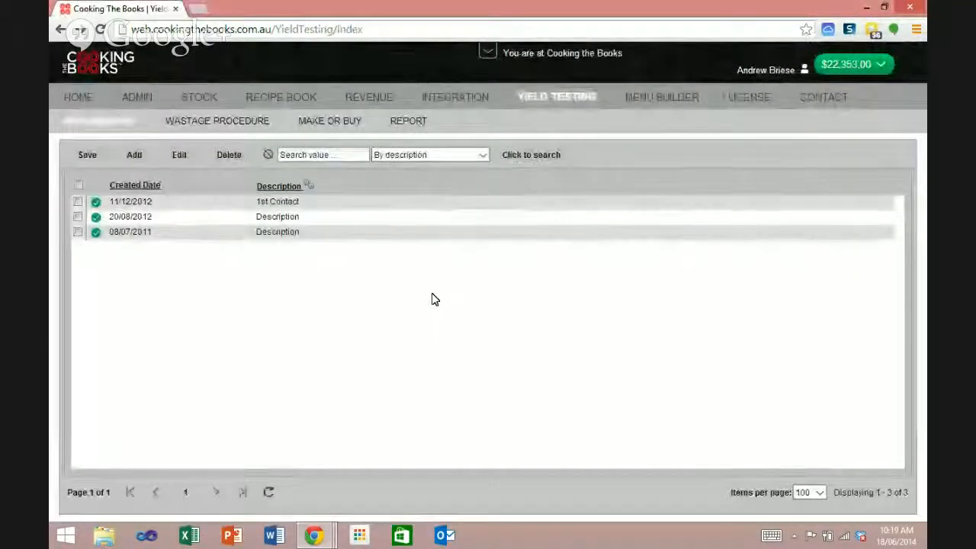
left_click(414, 128)
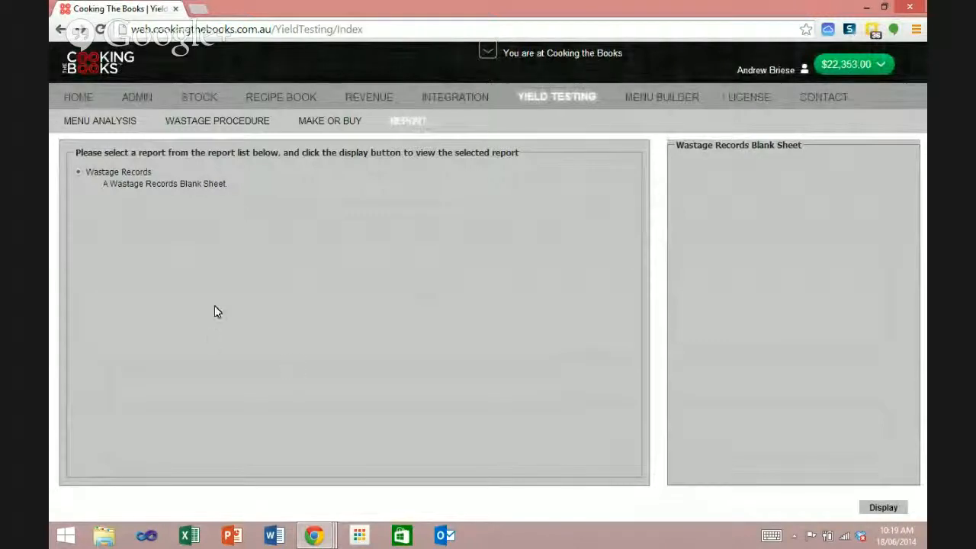
left_click(81, 171)
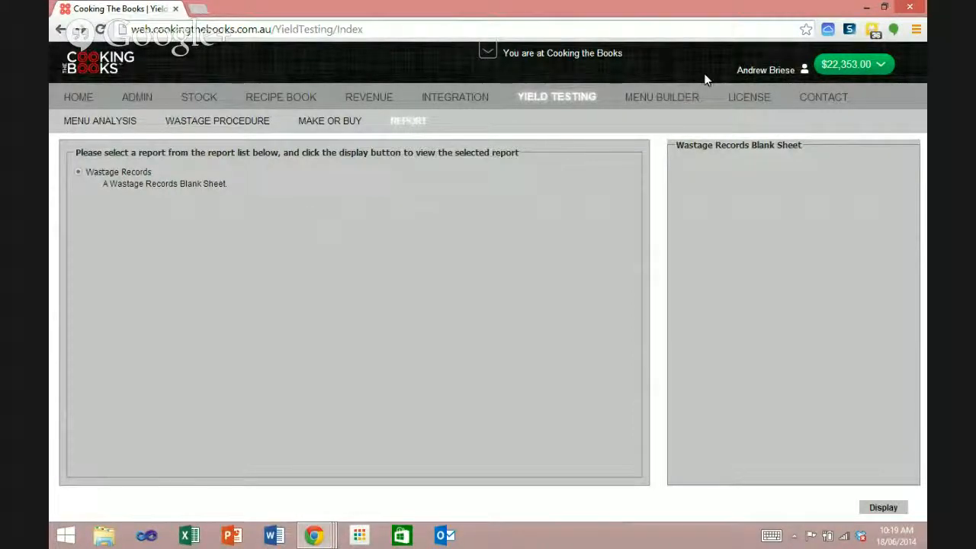
- Open the Summer 2014 menu for editing in the menu builder
left_click(650, 100)
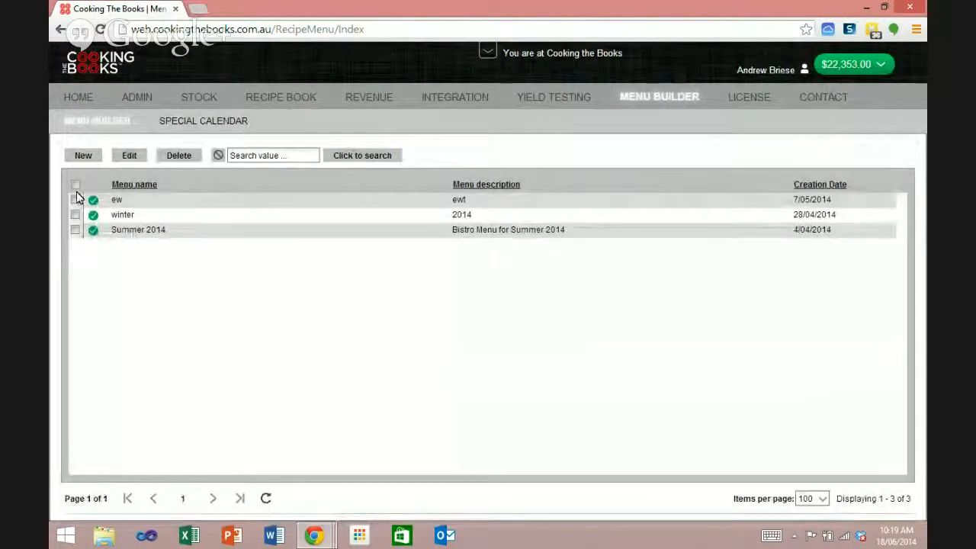
left_click(75, 230)
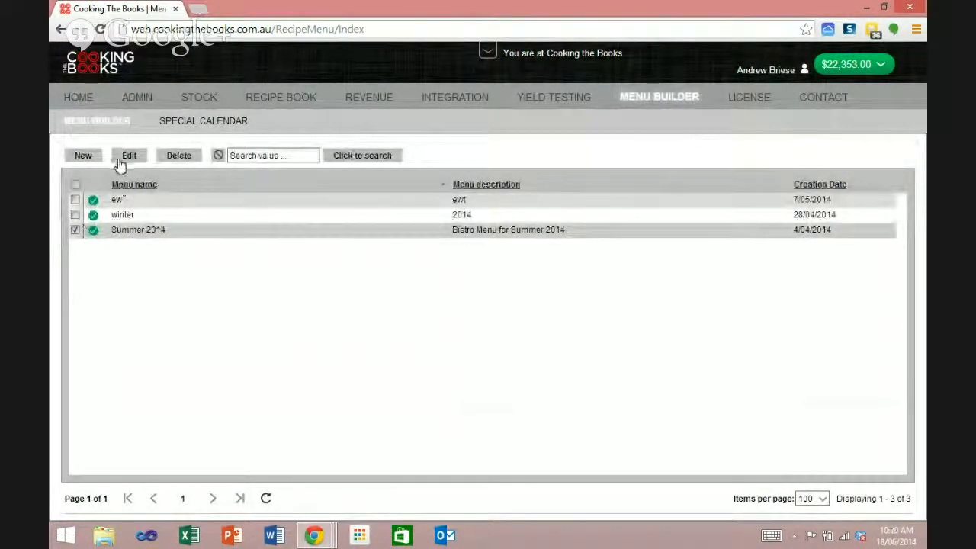
left_click(122, 158)
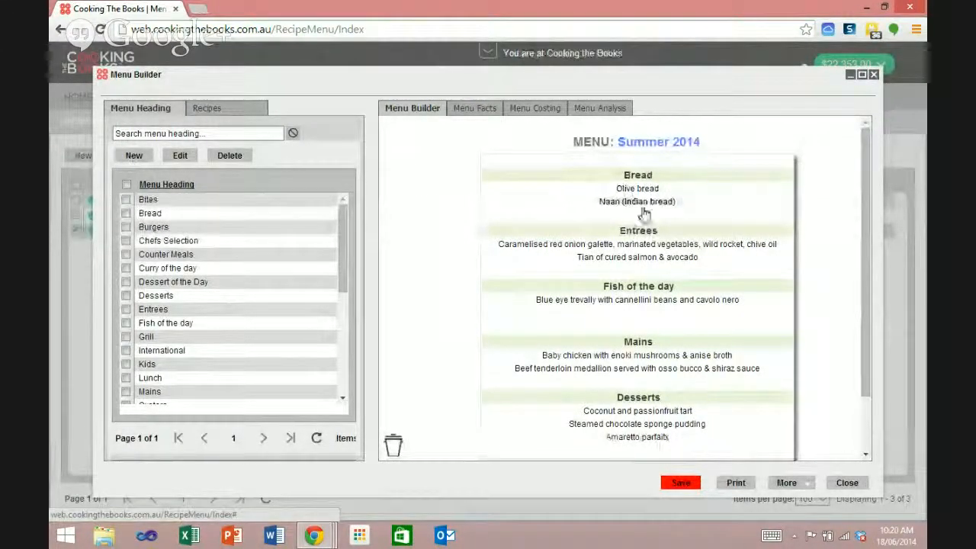
- Review the Summer 2014 menu's facts, costing and analysis down to the Pizza category, and save and close the menu
left_click(476, 108)
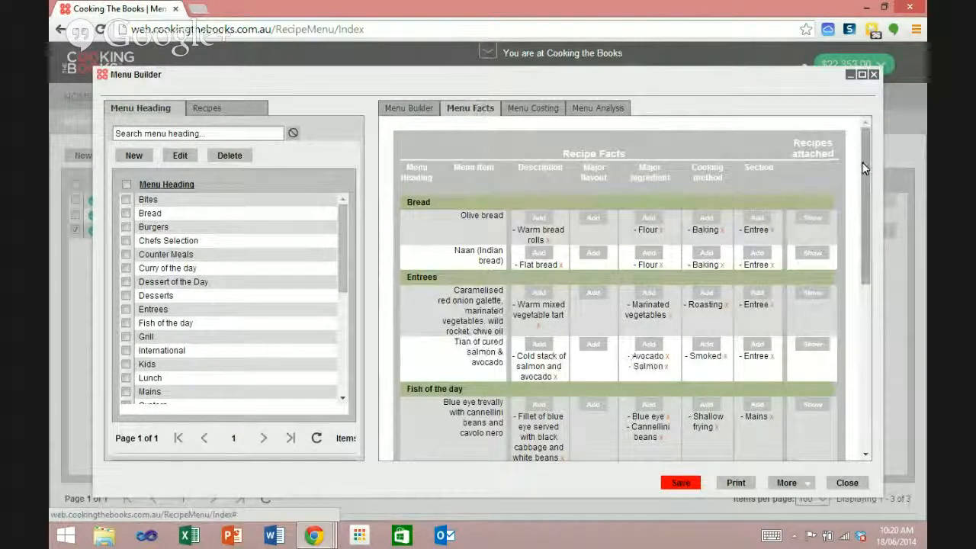
left_click_drag(869, 160, 838, 294)
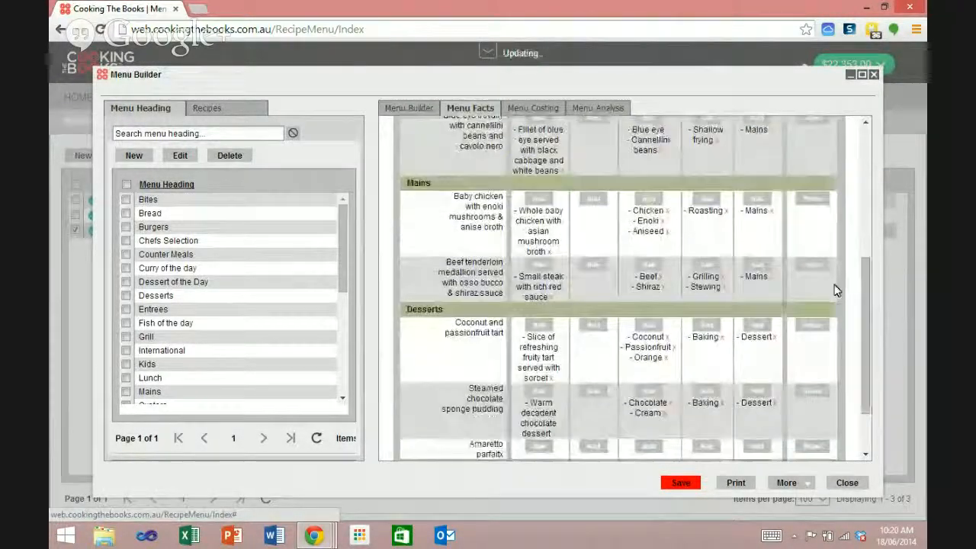
left_click(559, 112)
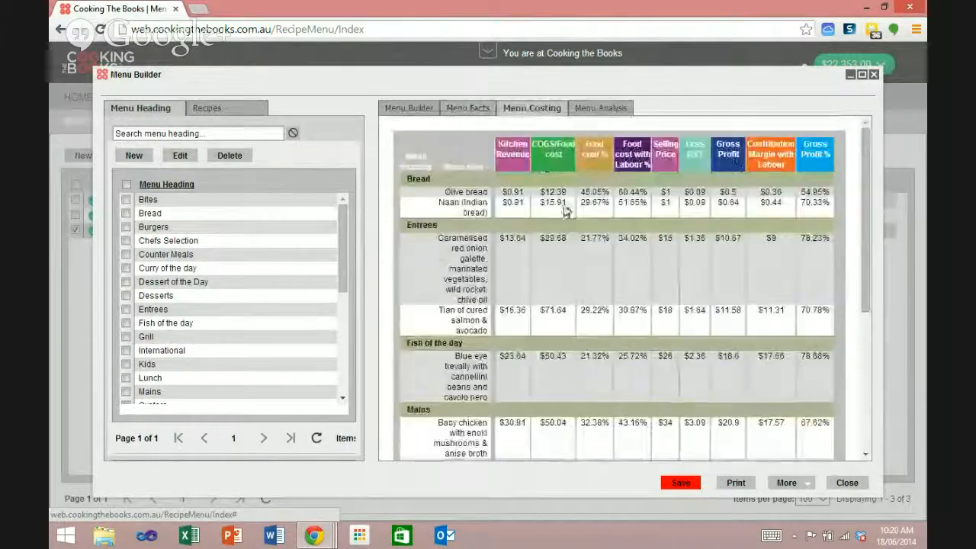
left_click(600, 108)
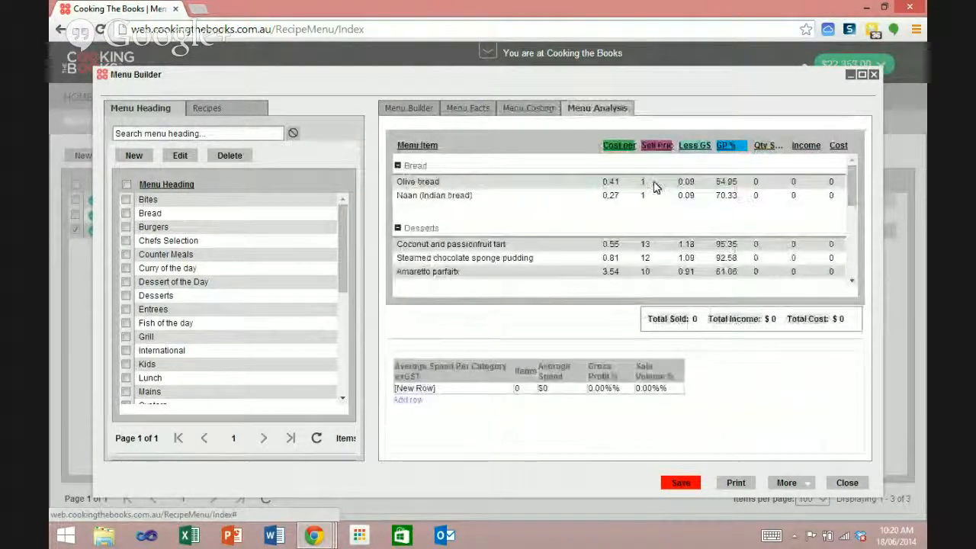
scroll(644, 189, "down", 5)
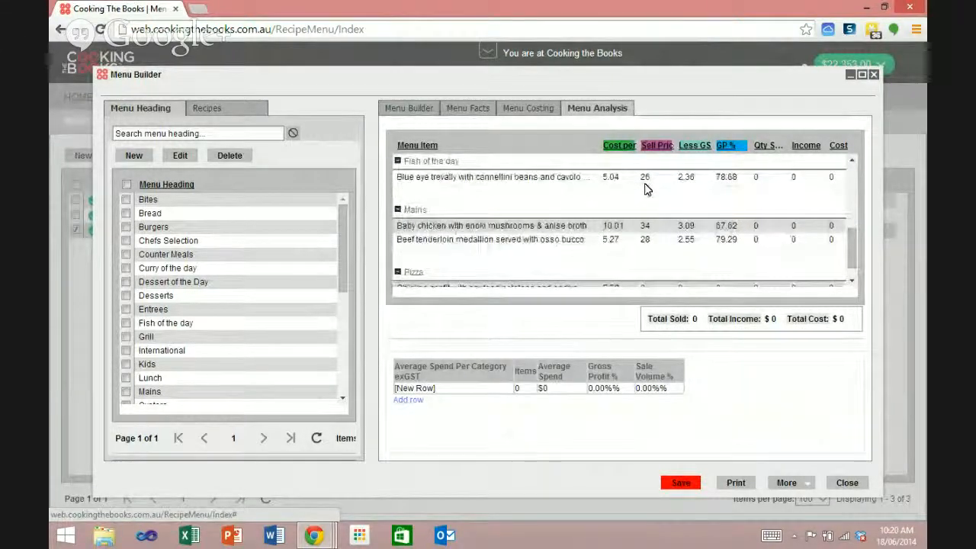
scroll(644, 189, "down", 1)
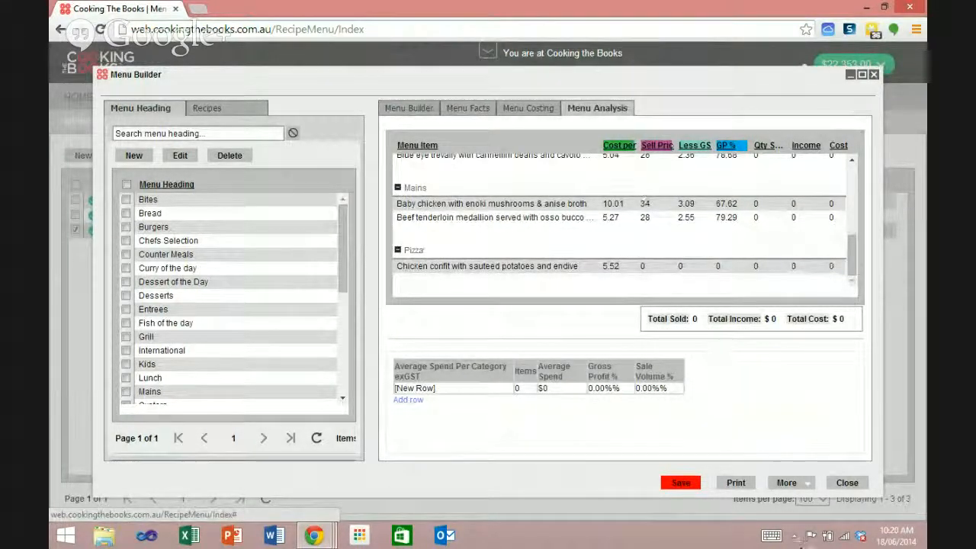
left_click(676, 483)
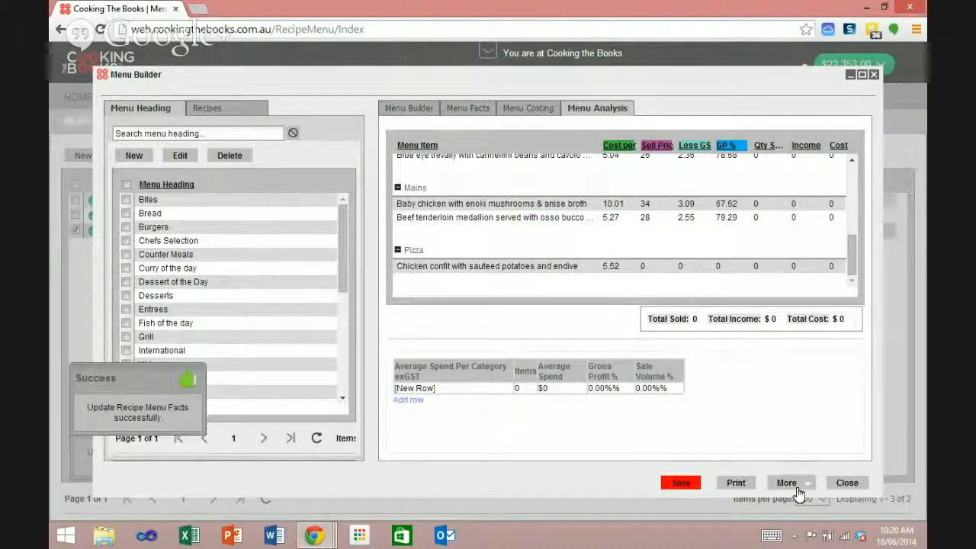
left_click(846, 482)
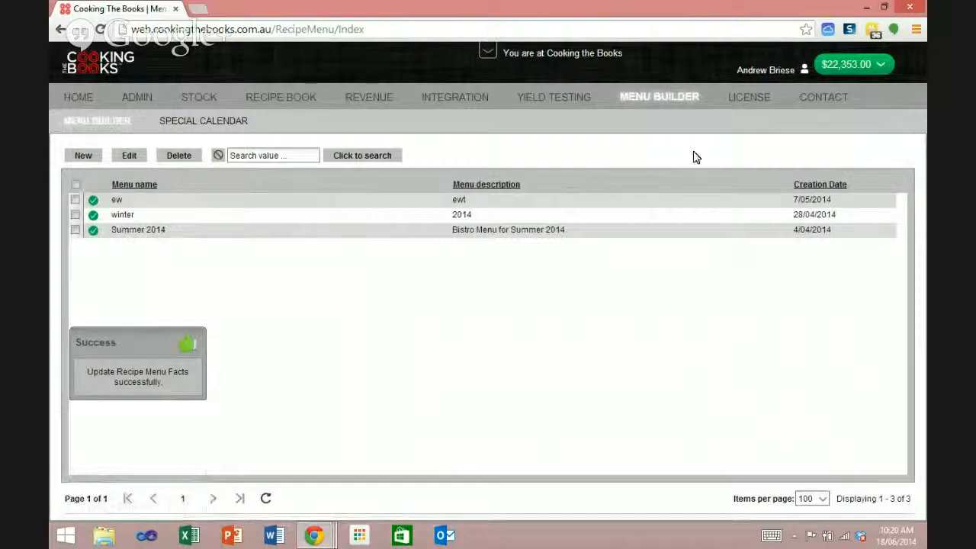
- View the users registered under the license, and look through the enquiry form and team details on the contact page
left_click(752, 103)
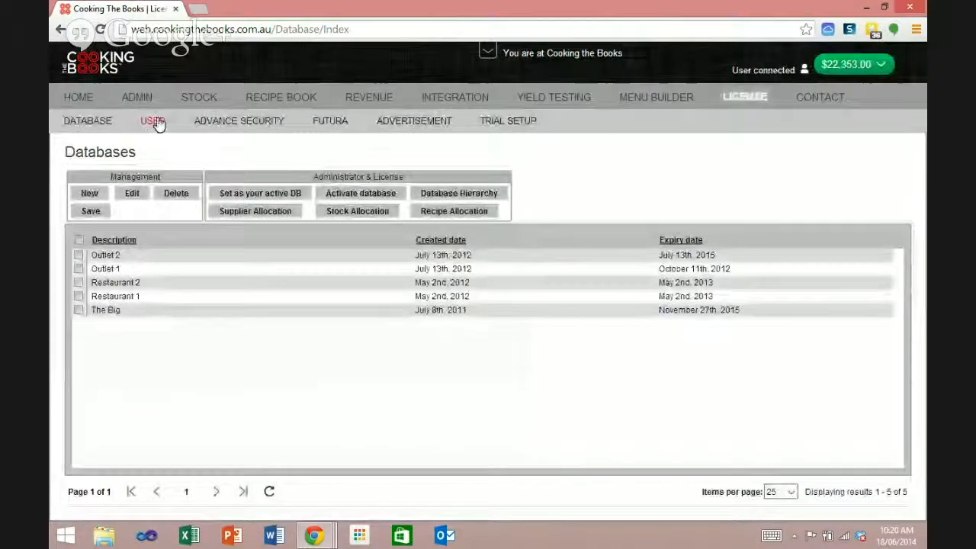
left_click(154, 122)
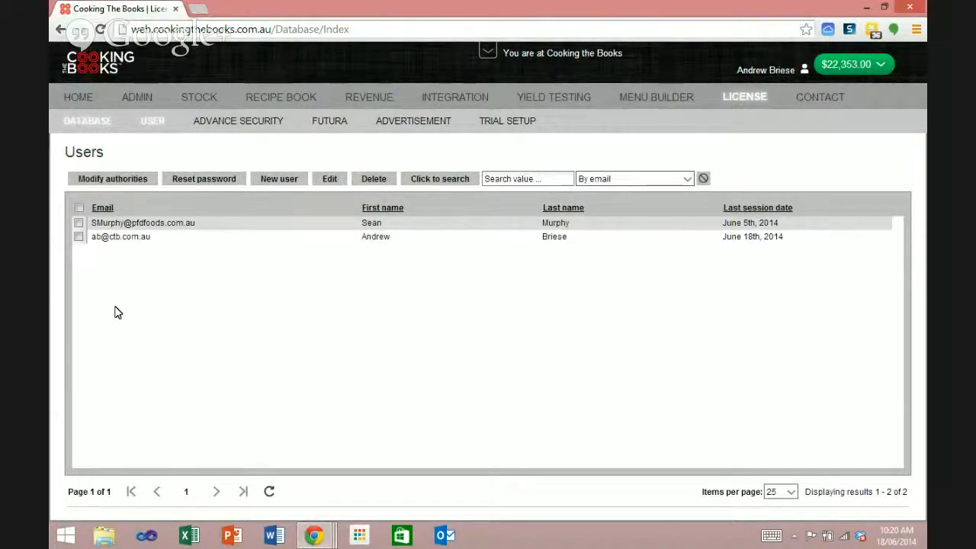
left_click(822, 98)
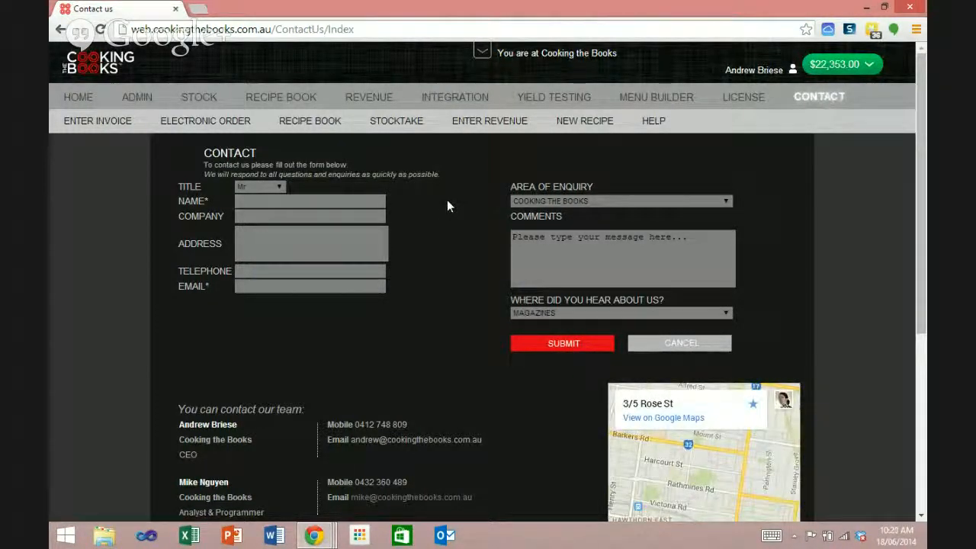
scroll(446, 200, "down", 3)
scroll(446, 200, "down", 2)
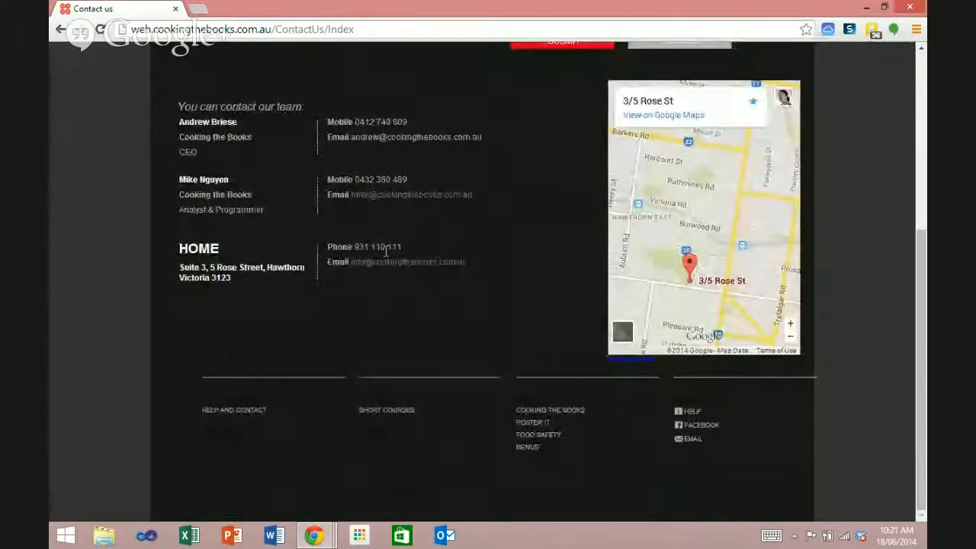
scroll(385, 251, "up", 4)
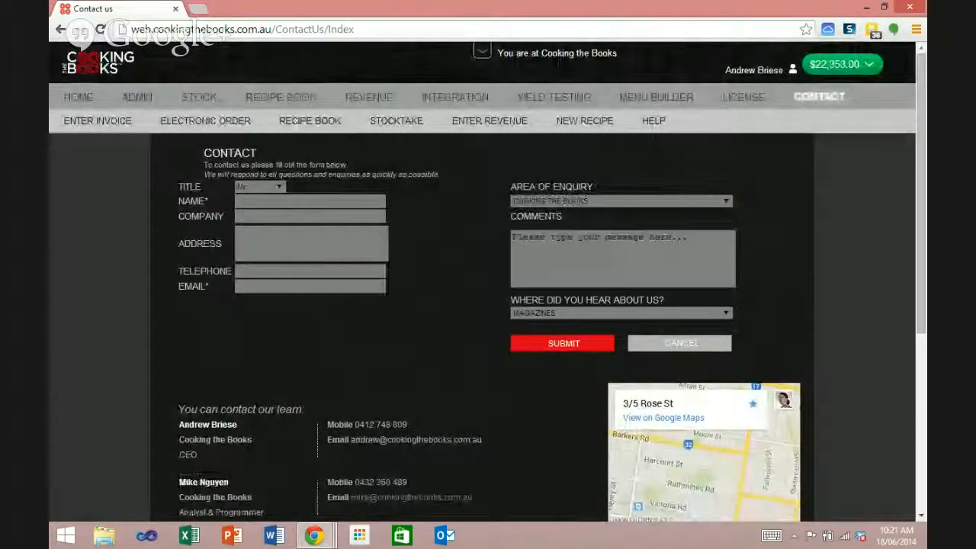
- Expand the outlet hierarchy, point out Barcaldine, Bondai and Melbourne in it, and collapse it again
left_click(479, 56)
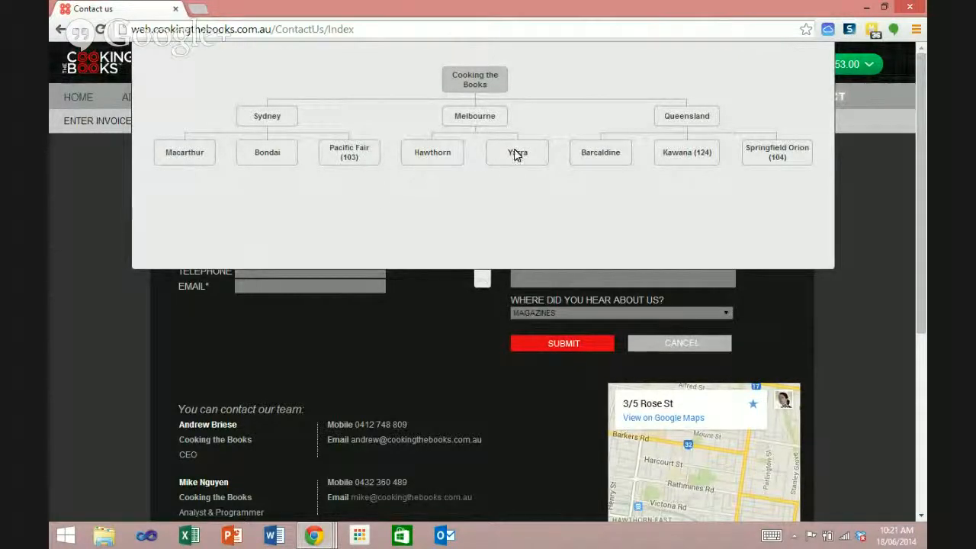
left_click(597, 157)
double_click(611, 158)
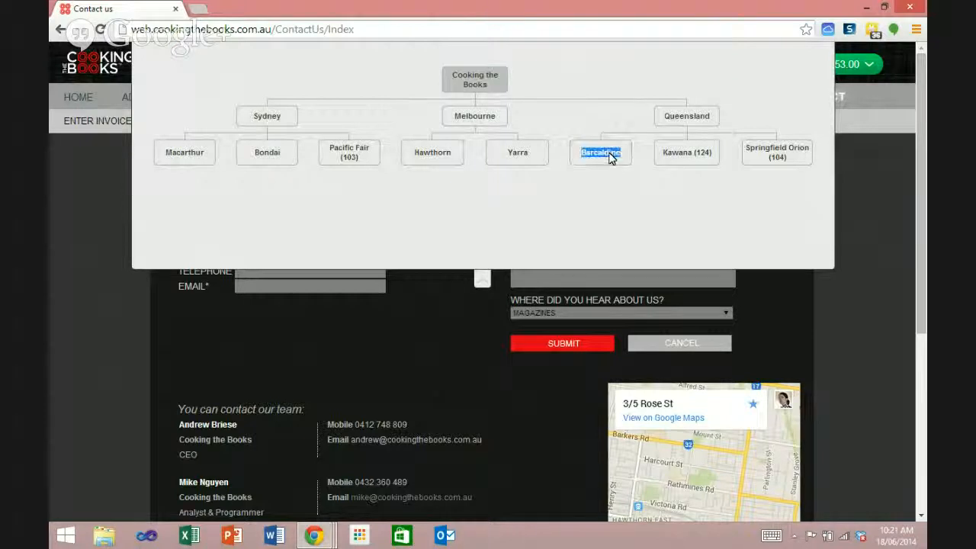
left_click(611, 158)
double_click(264, 161)
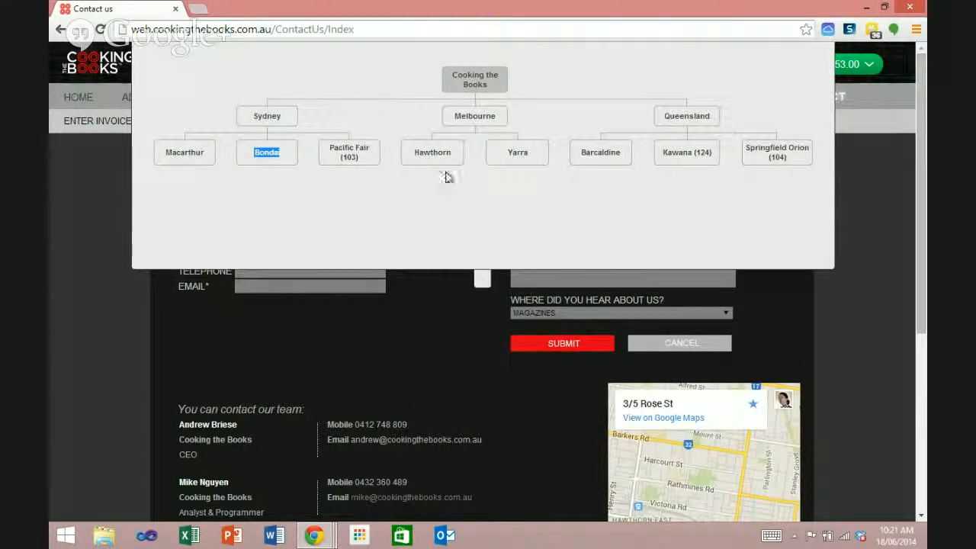
left_click(460, 123)
left_click(464, 120)
double_click(465, 124)
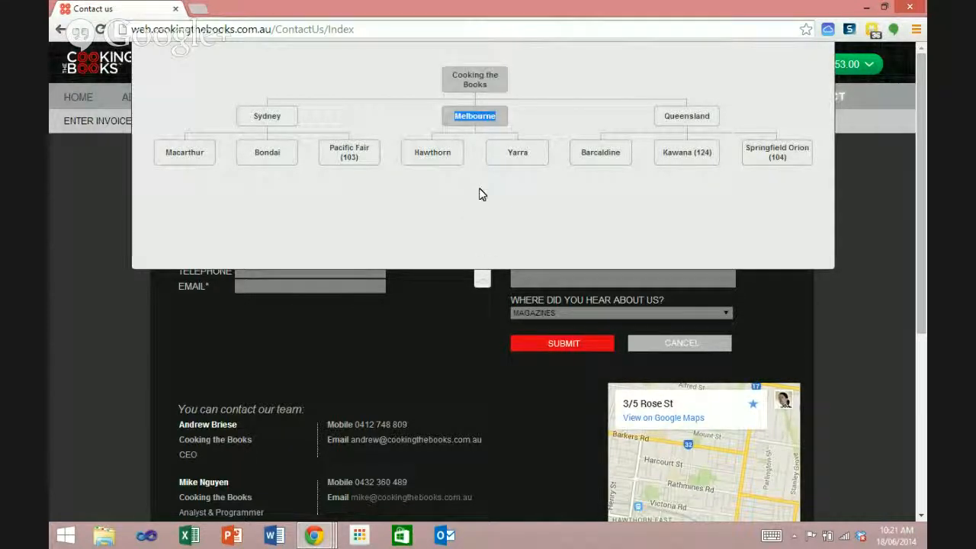
left_click(482, 284)
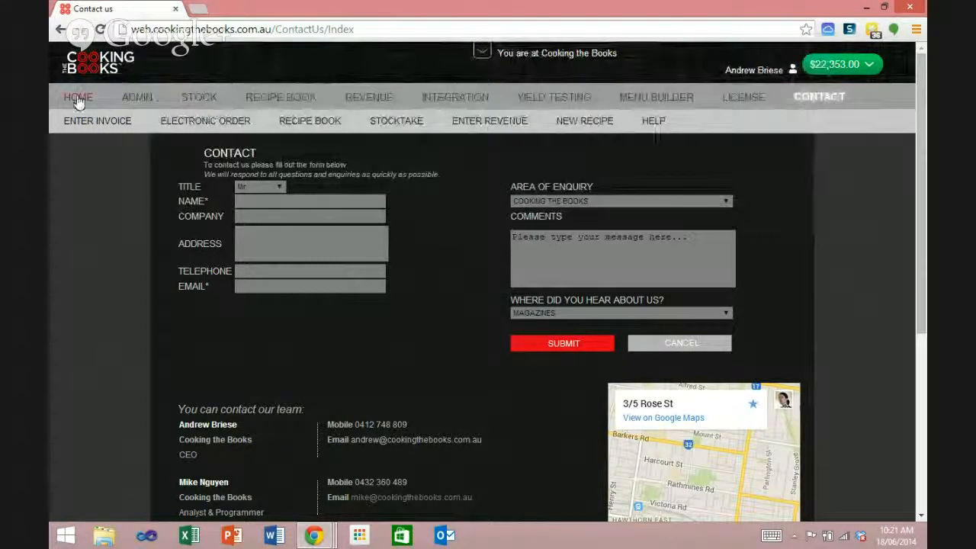
- Return to the home page and switch to the Pacific Fair (103) outlet under Sydney in the outlet hierarchy
left_click(700, 342)
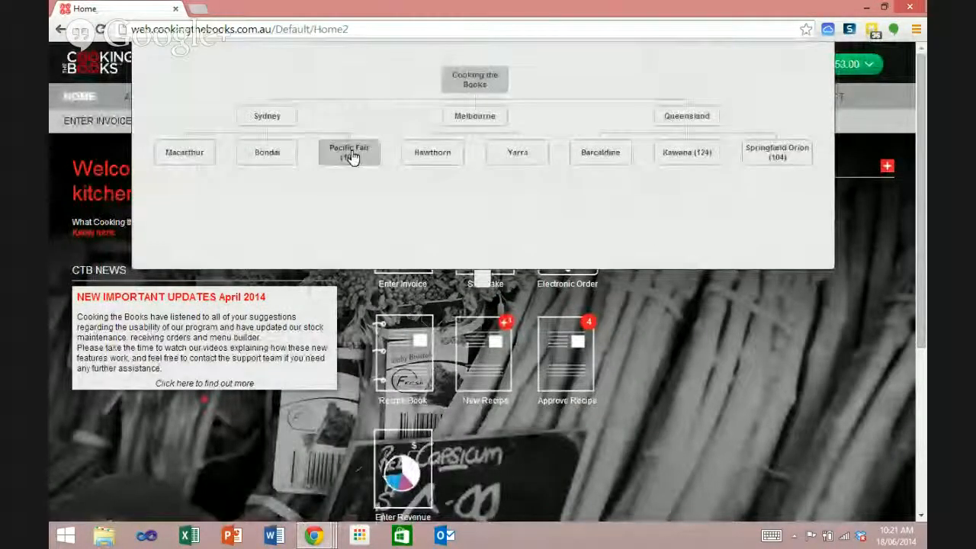
left_click(350, 152)
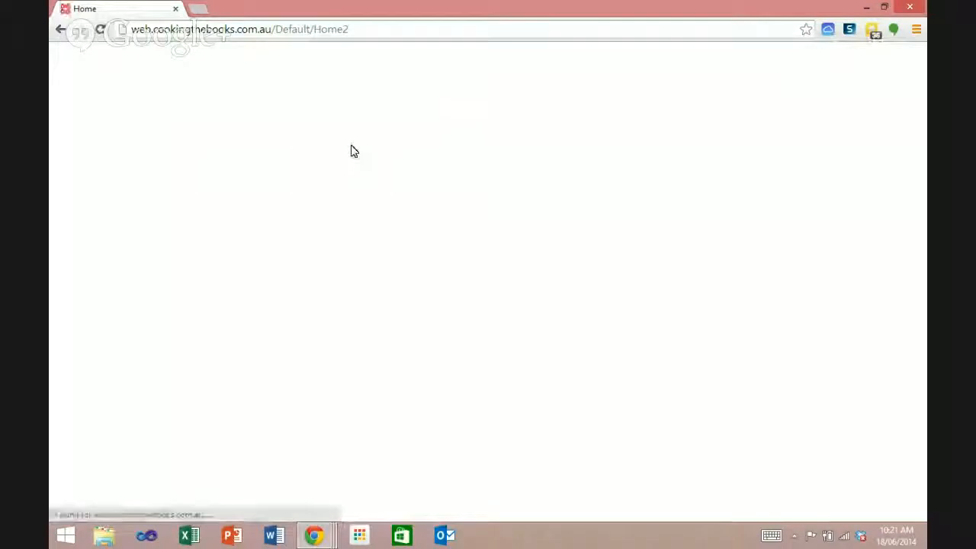